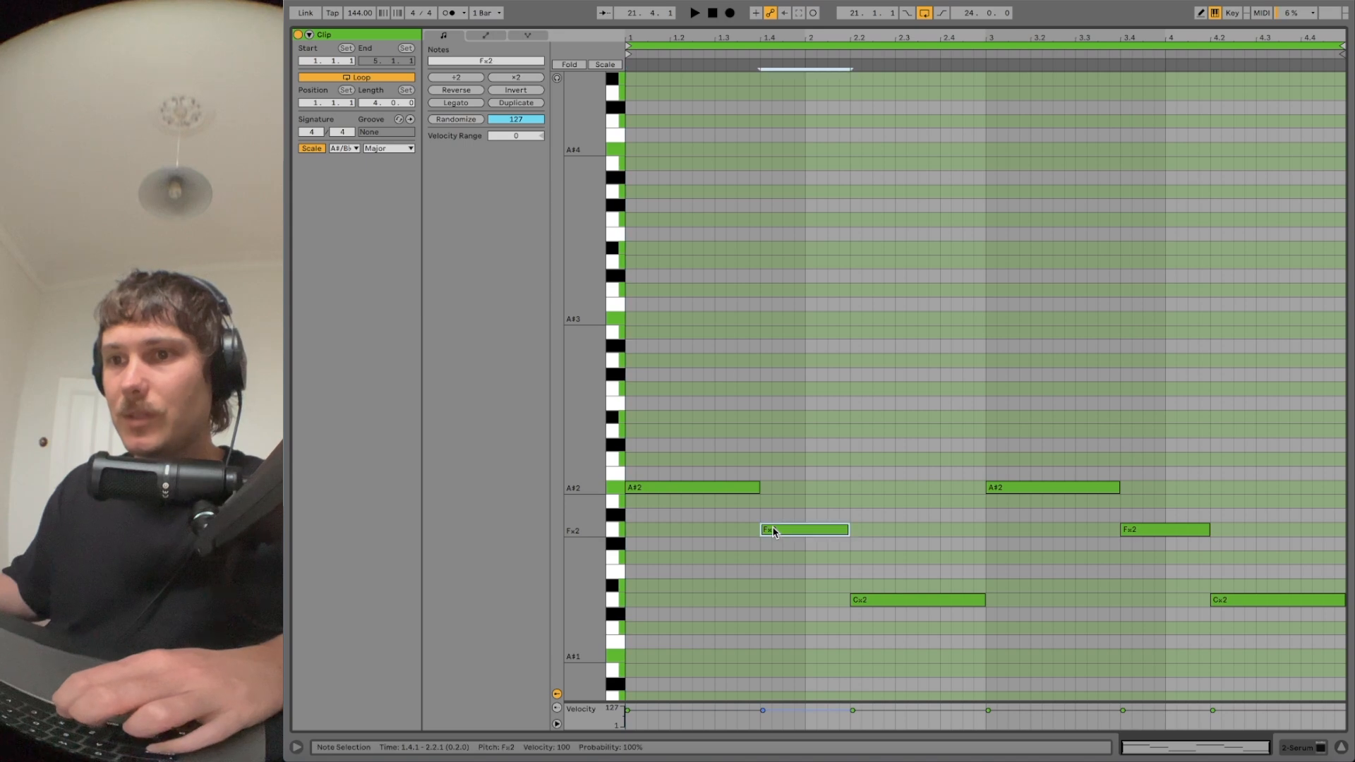
Try the bar 2 C#2 bass note one octave higher and move it back down
left_click(879, 598)
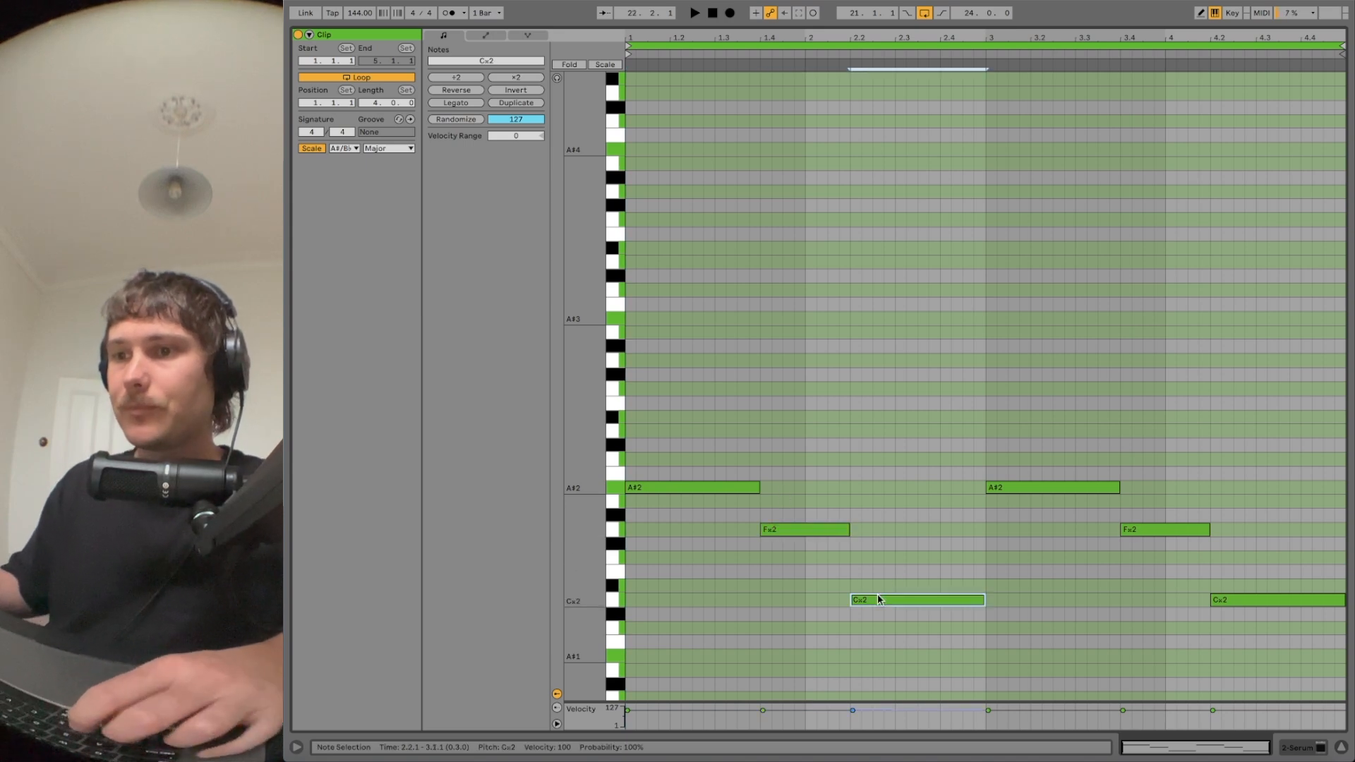
key("shift+Up")
key("shift+Down")
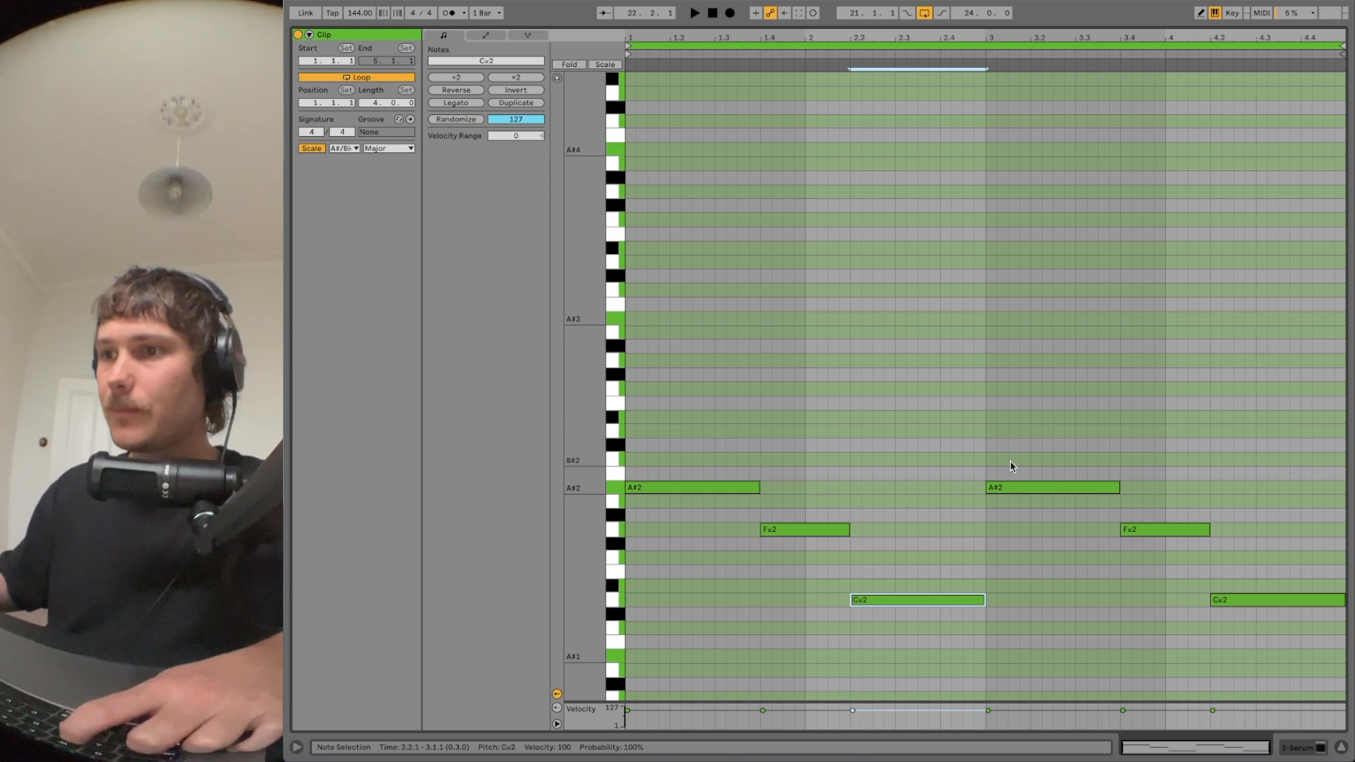
Paste the copied melody notes at the start of the clip, above the bass notes
left_click(632, 284)
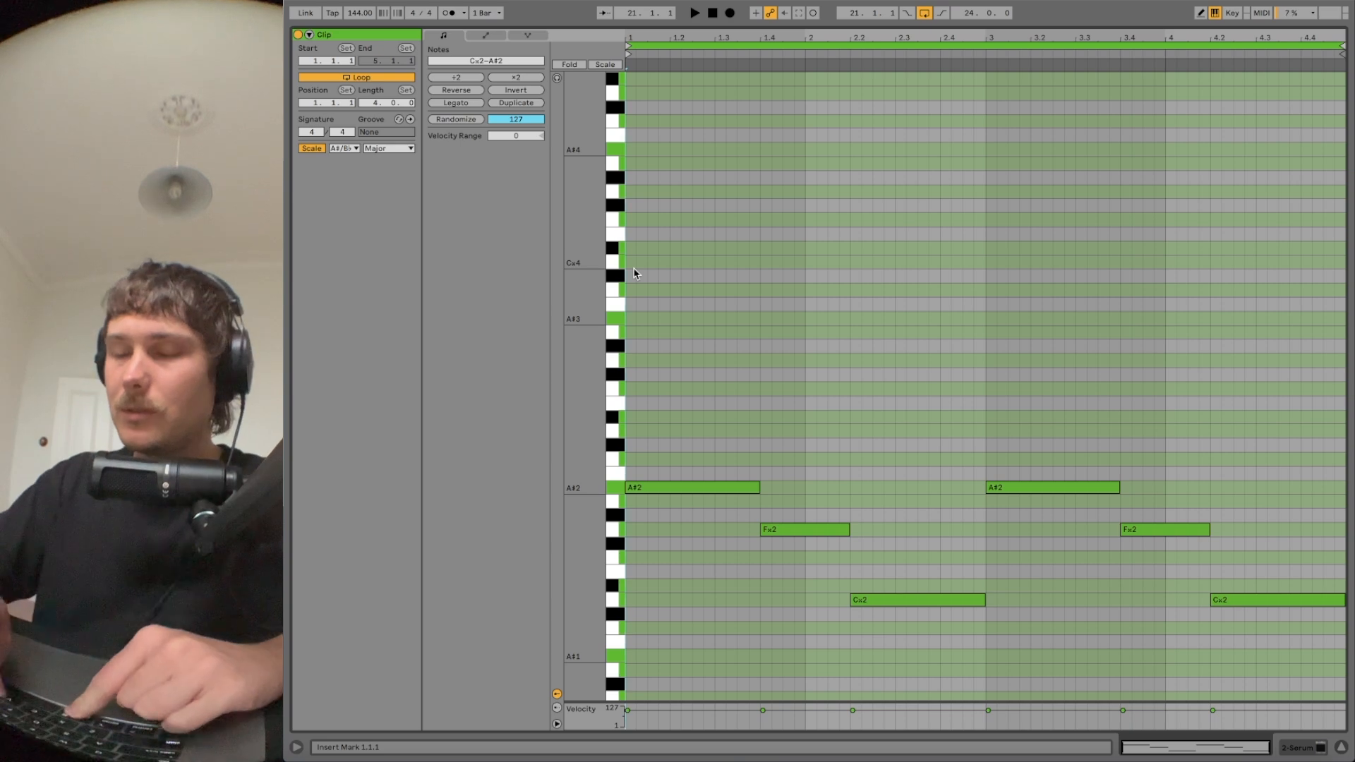
key("super+v")
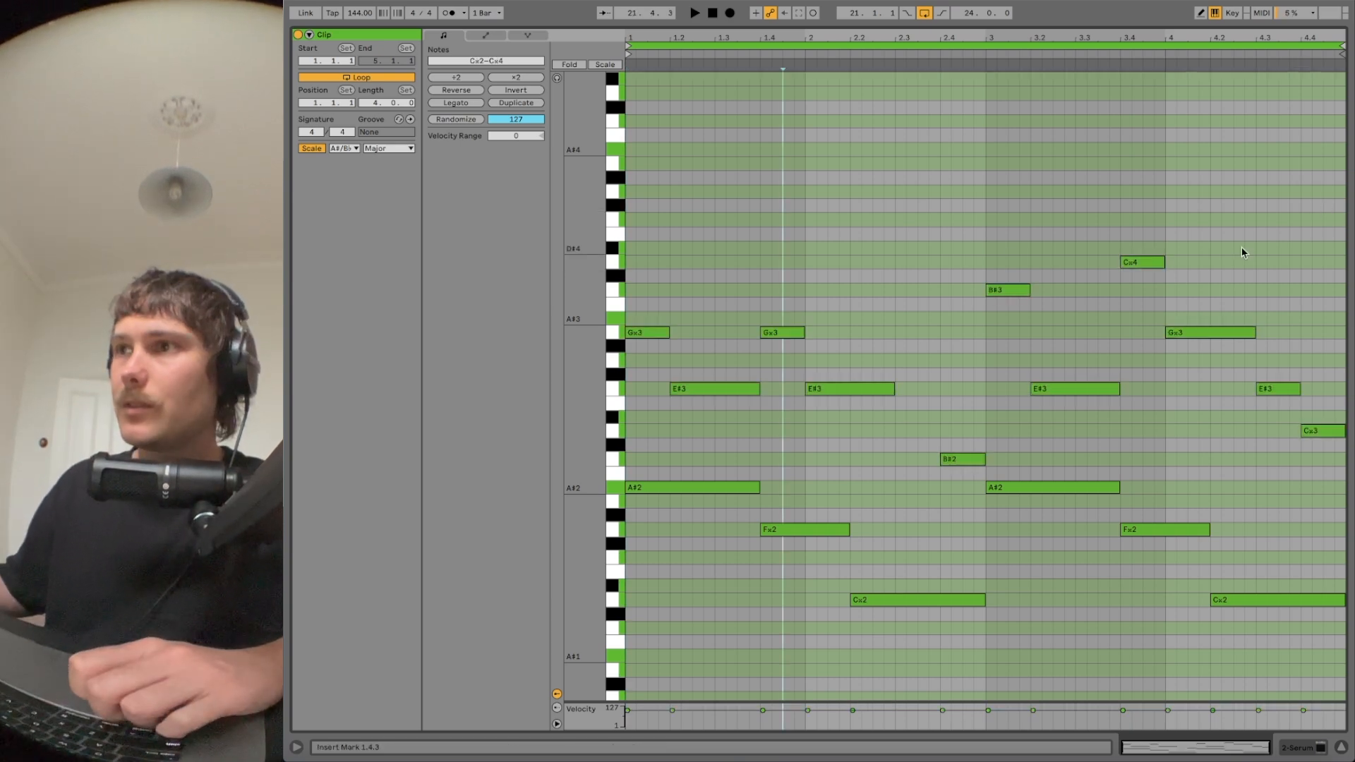
left_click(627, 69)
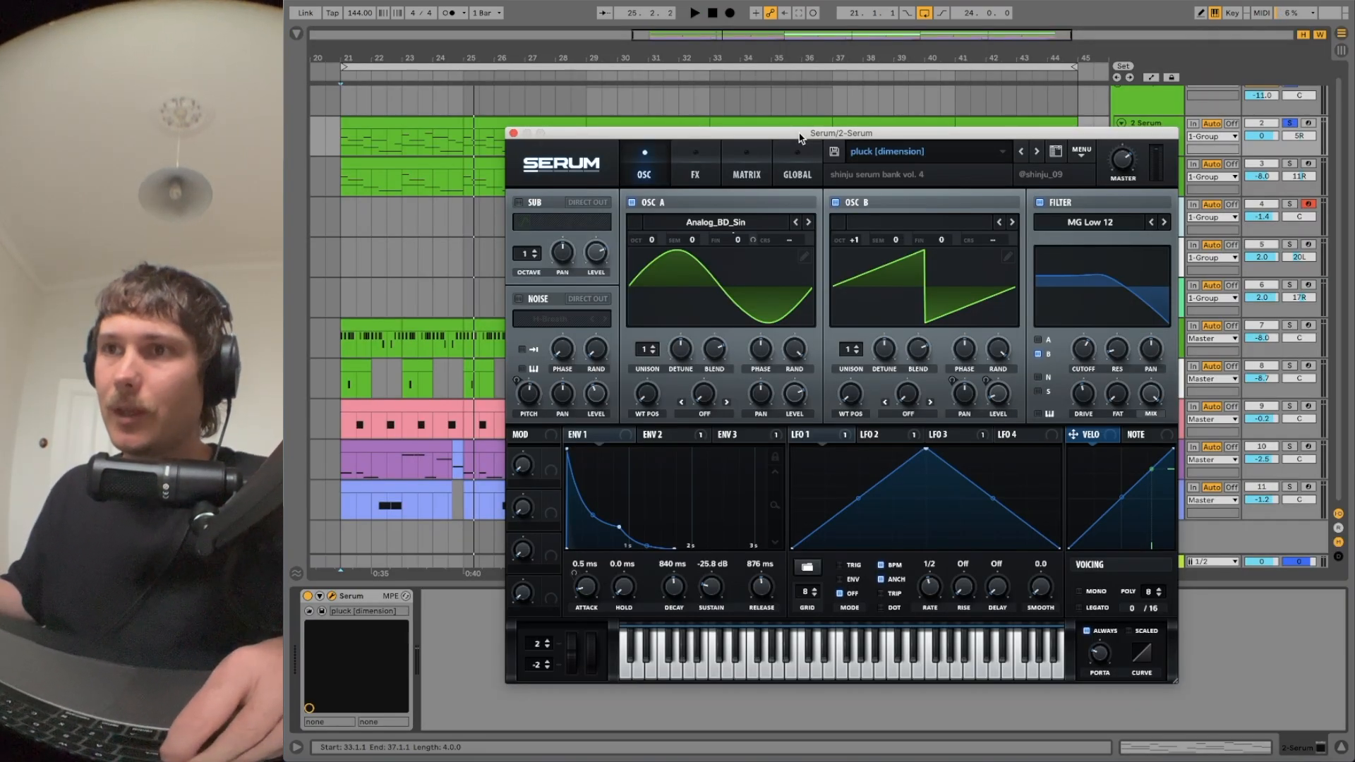
Close the Serum plugin window and inspect the preset loaded in the ZENOLOGY plugin on track 3
left_click_drag(802, 138, 862, 98)
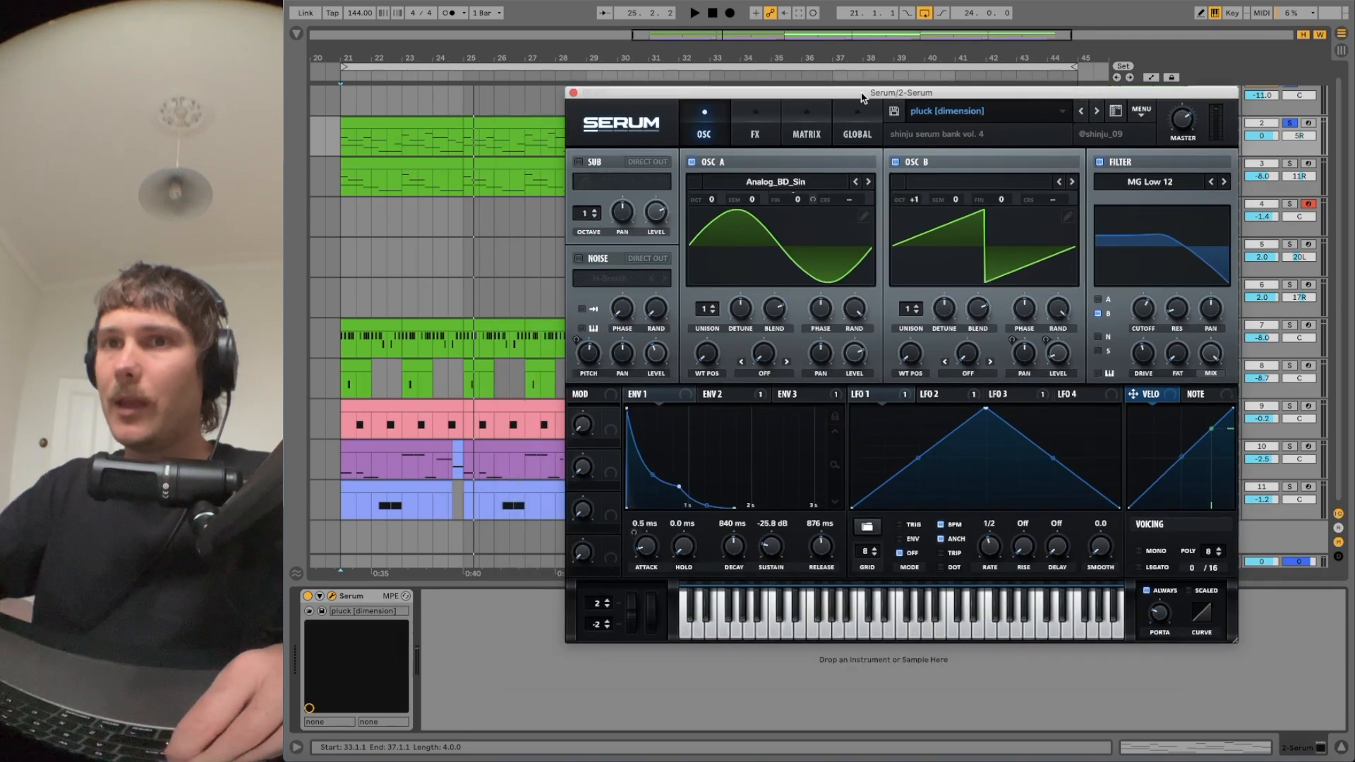
left_click(573, 92)
double_click(429, 134)
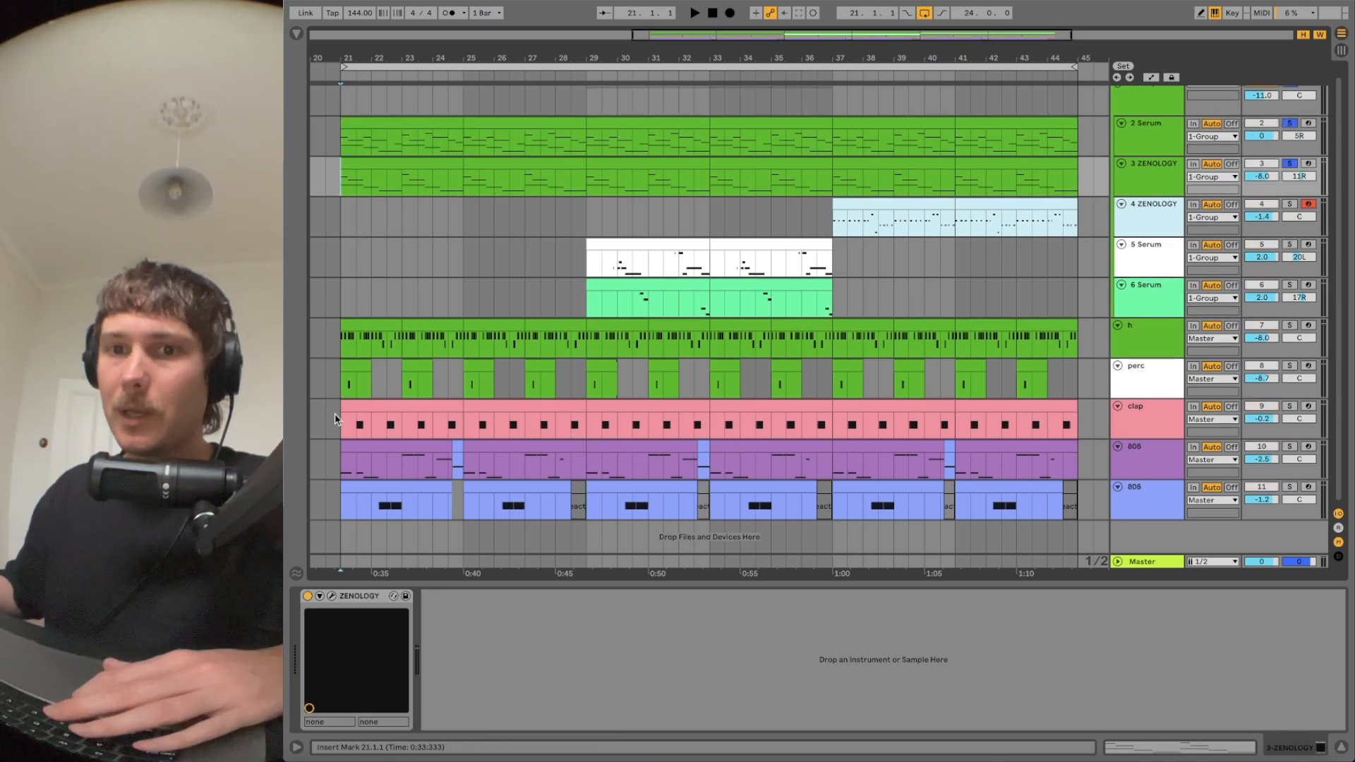
left_click(332, 597)
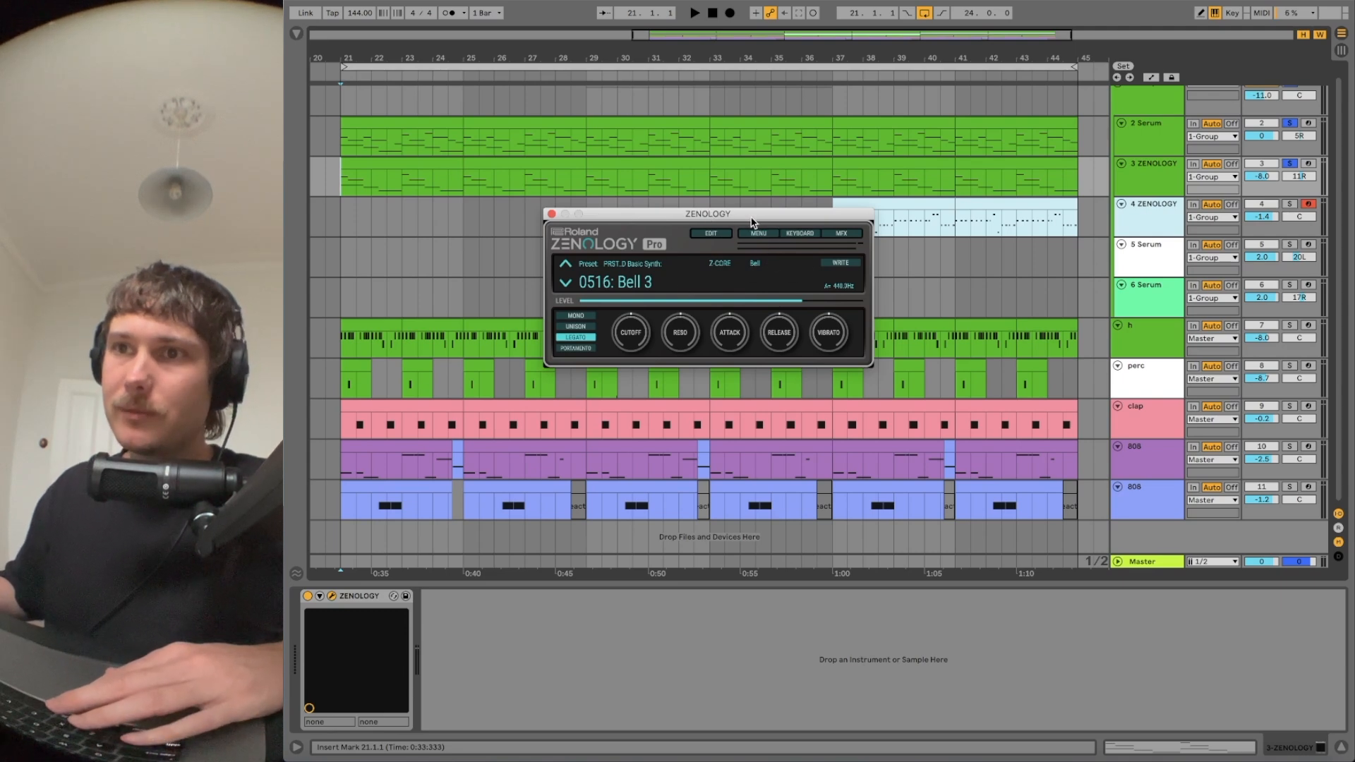
left_click_drag(754, 216, 778, 207)
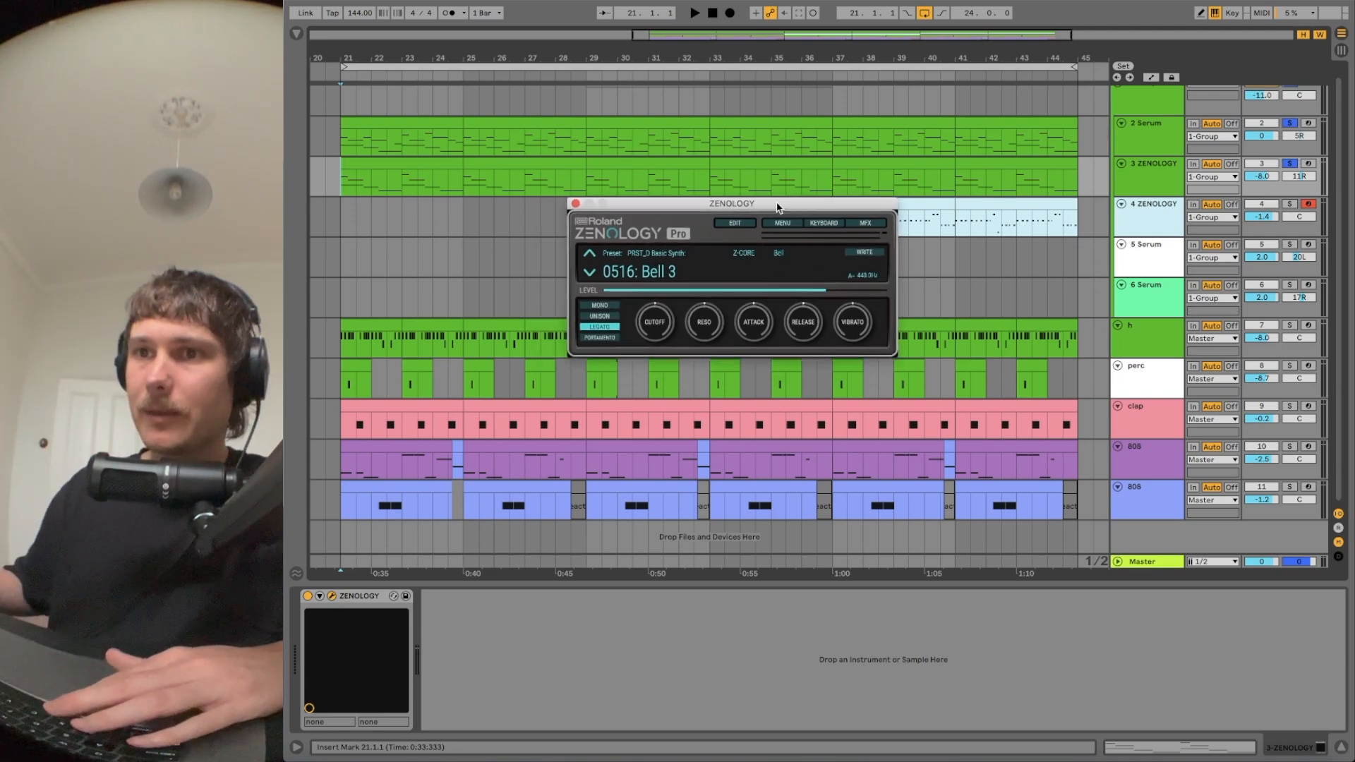
left_click_drag(619, 200, 621, 186)
Play the track 2 Serum and track 3 ZENOLOGY clips in bars 21–25 and examine the gap in the ZENOLOGY notes
left_click(441, 120, "shift")
key("space")
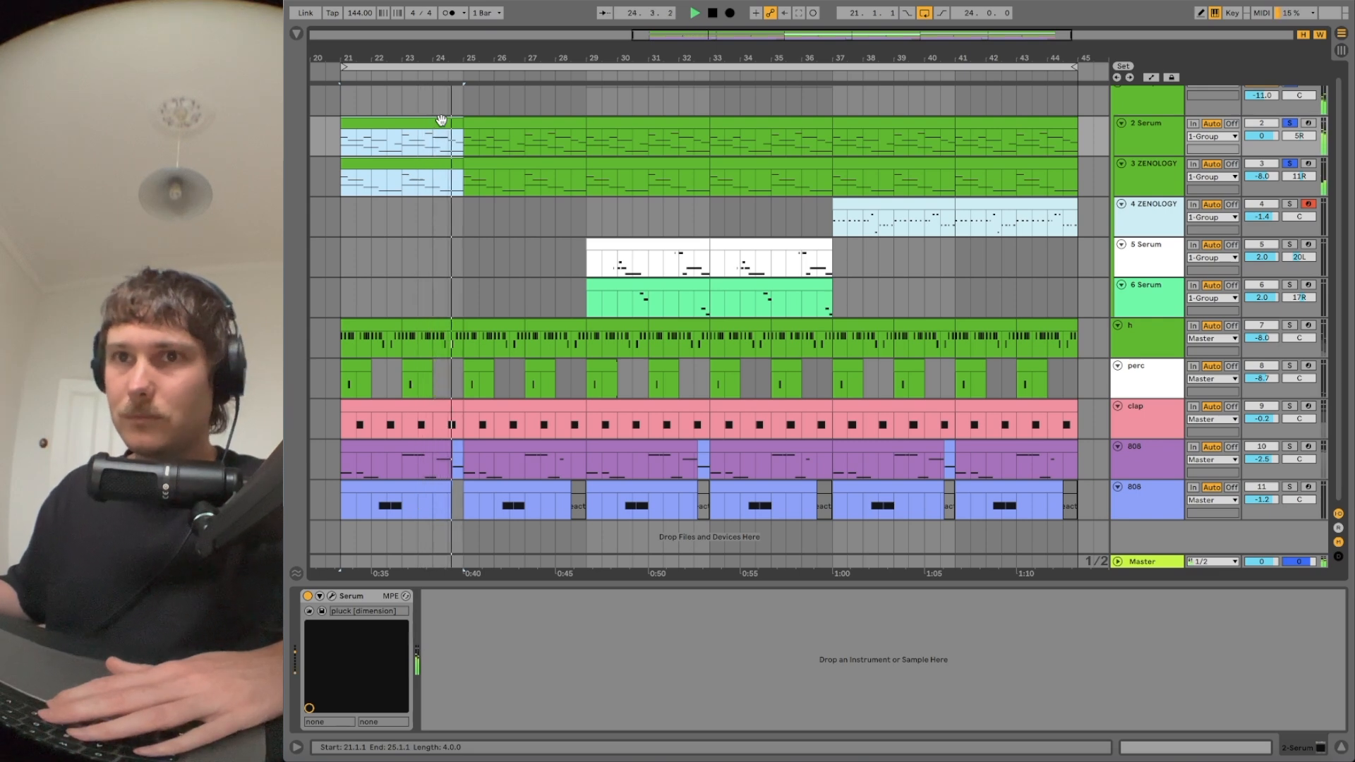
key("space")
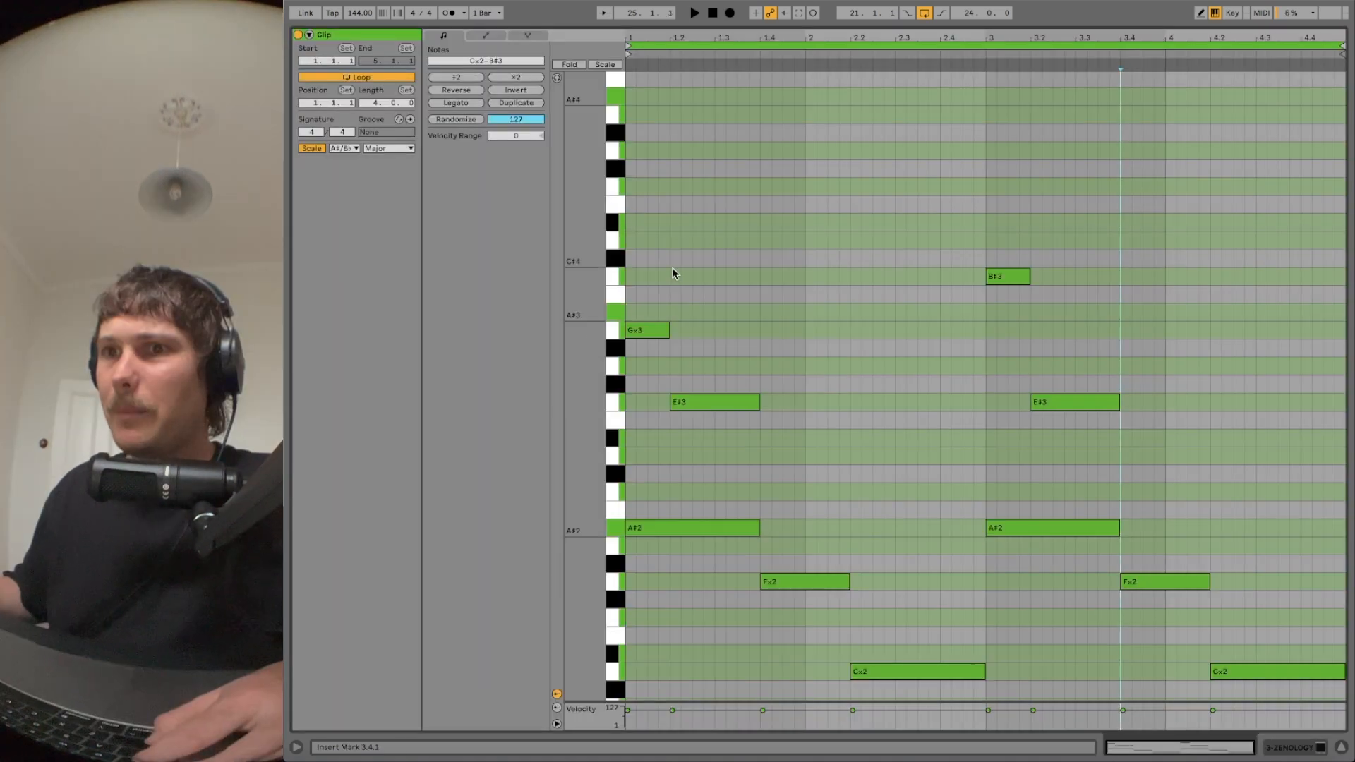
left_click(884, 312)
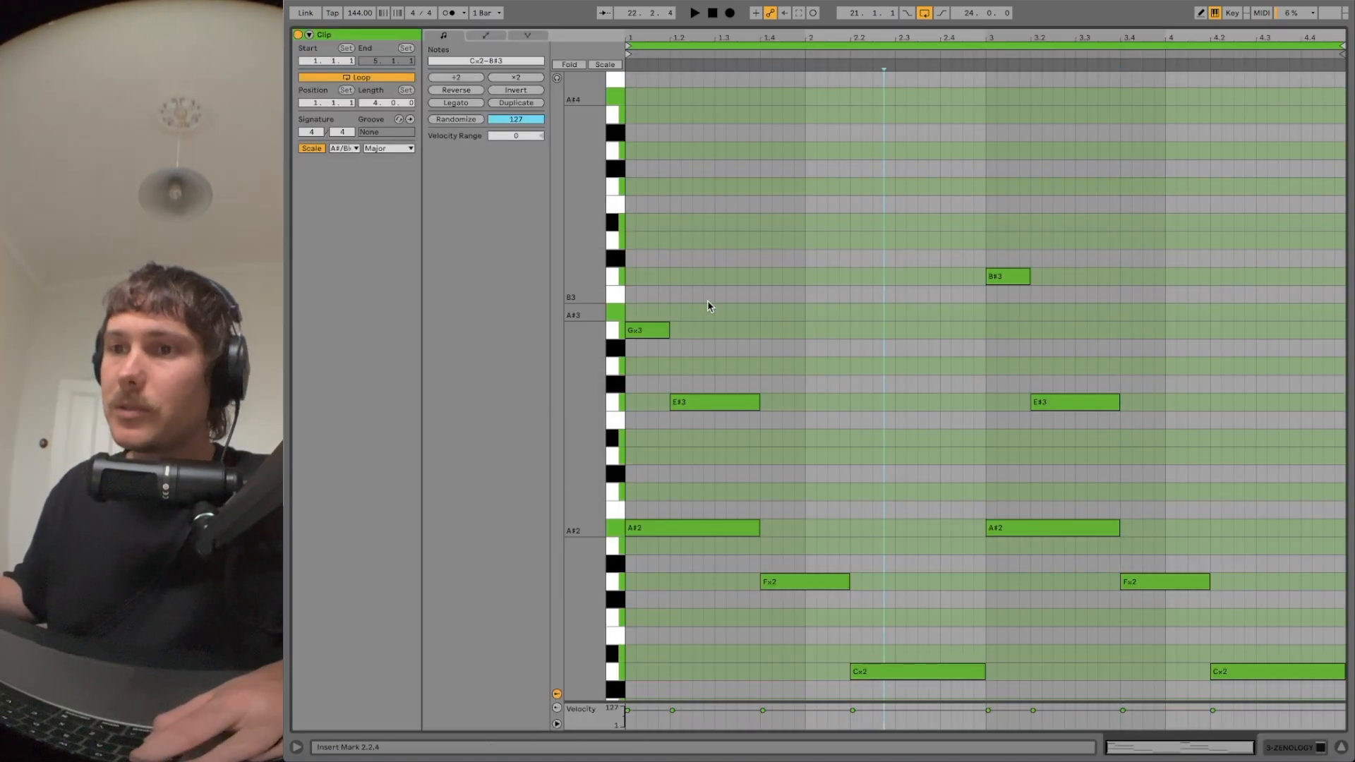
left_click_drag(768, 265, 974, 495)
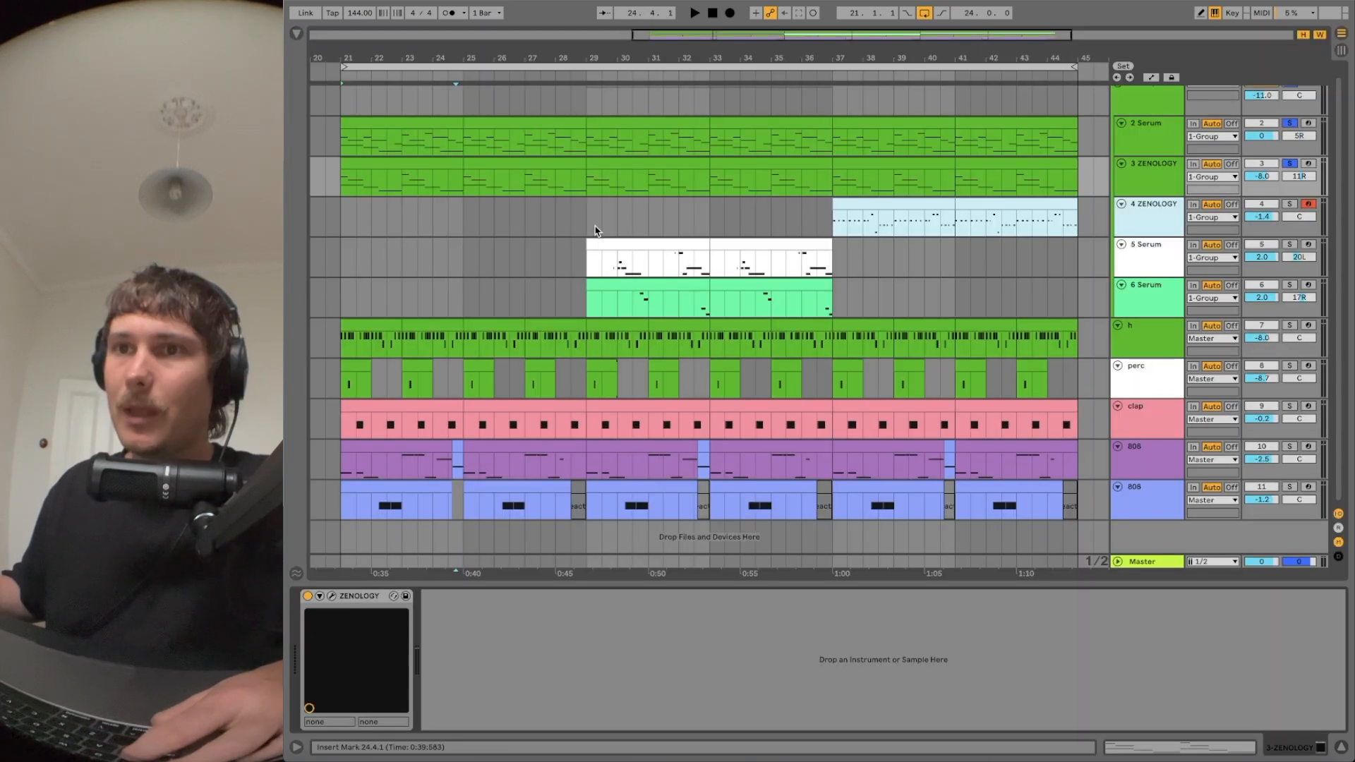
Select the bar 29–33 clips on tracks 3 ZENOLOGY, 5 Serum and 6 Serum and show them together in the note editor
left_click(593, 226)
left_click_drag(689, 225, 713, 222)
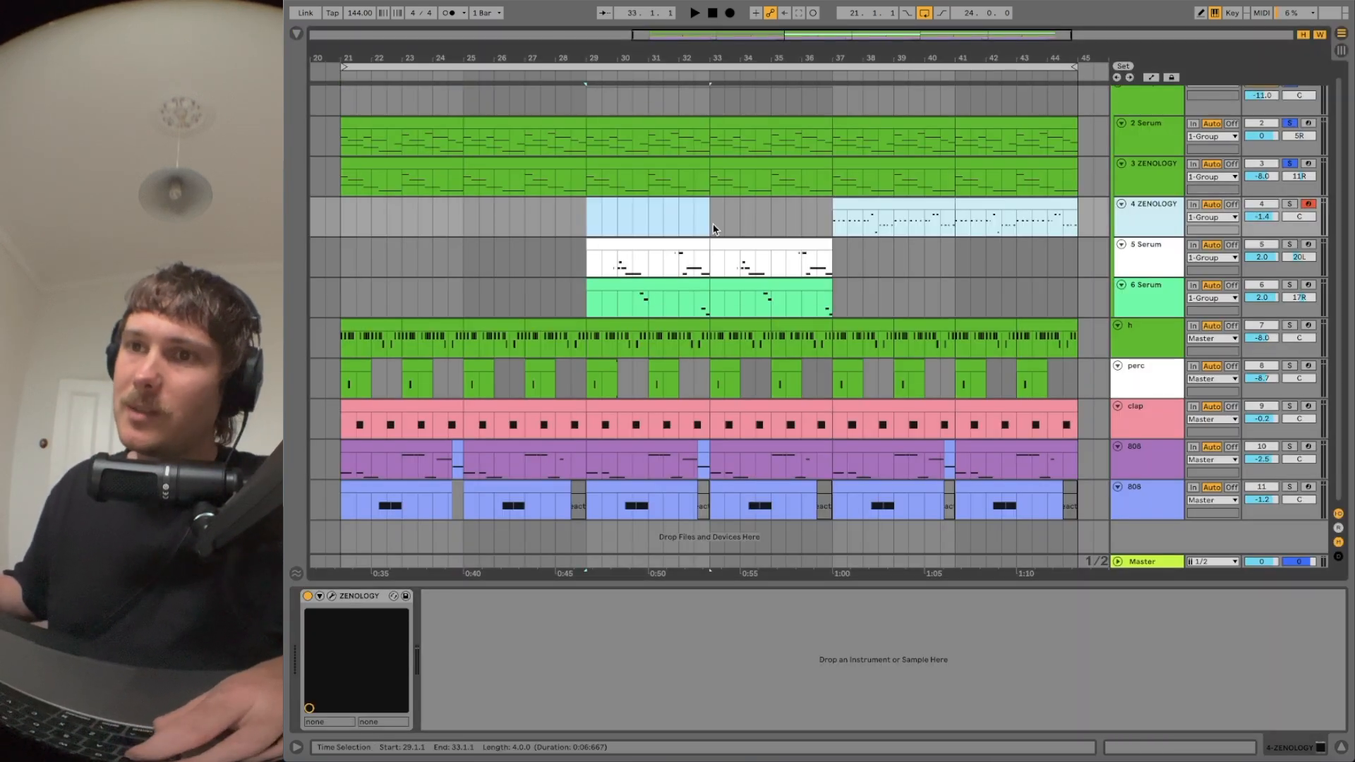
left_click_drag(591, 258, 710, 189)
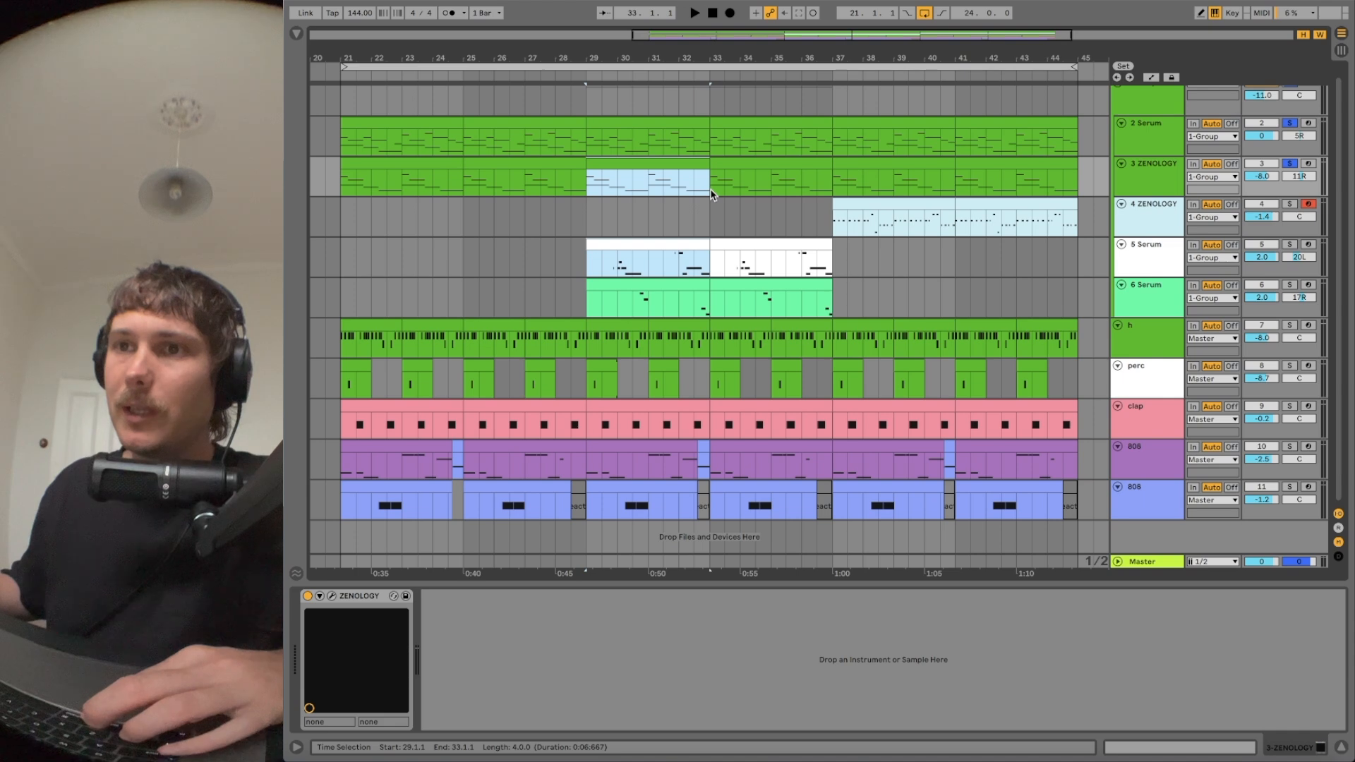
left_click(705, 287, "shift")
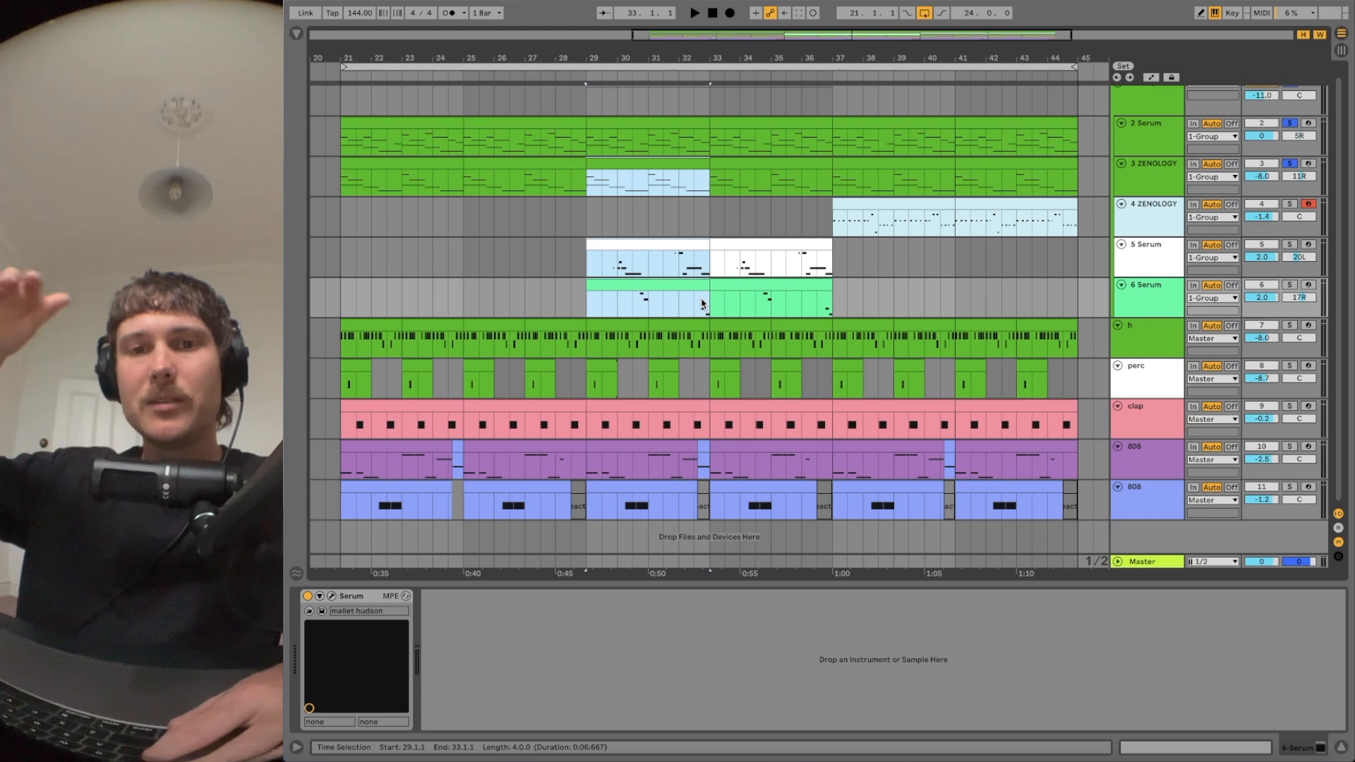
double_click(703, 304)
left_click(784, 415, "shift")
left_click(898, 472, "shift")
left_click(918, 361)
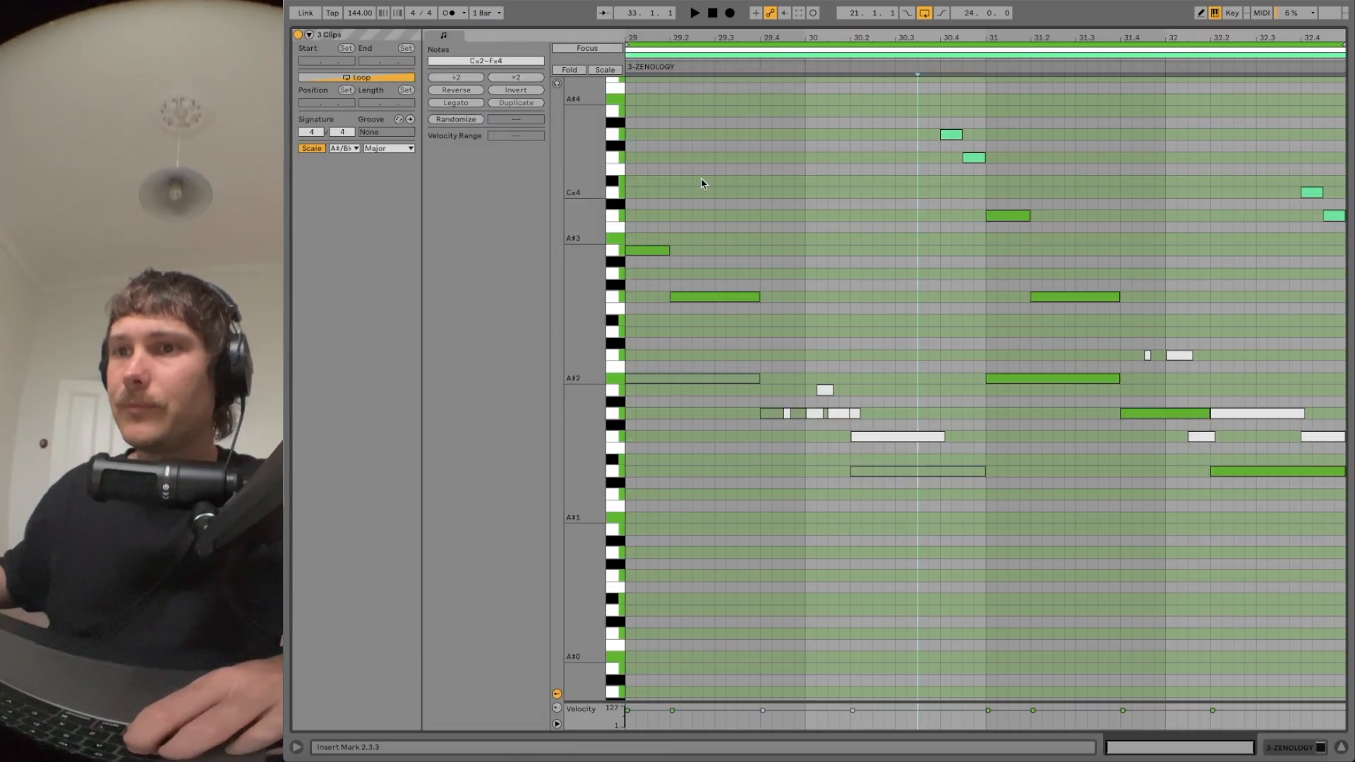
Play the combined clips and compare the ZENOLOGY melody notes with the counter-melody notes on tracks 5 and 6
left_click_drag(655, 209, 717, 307)
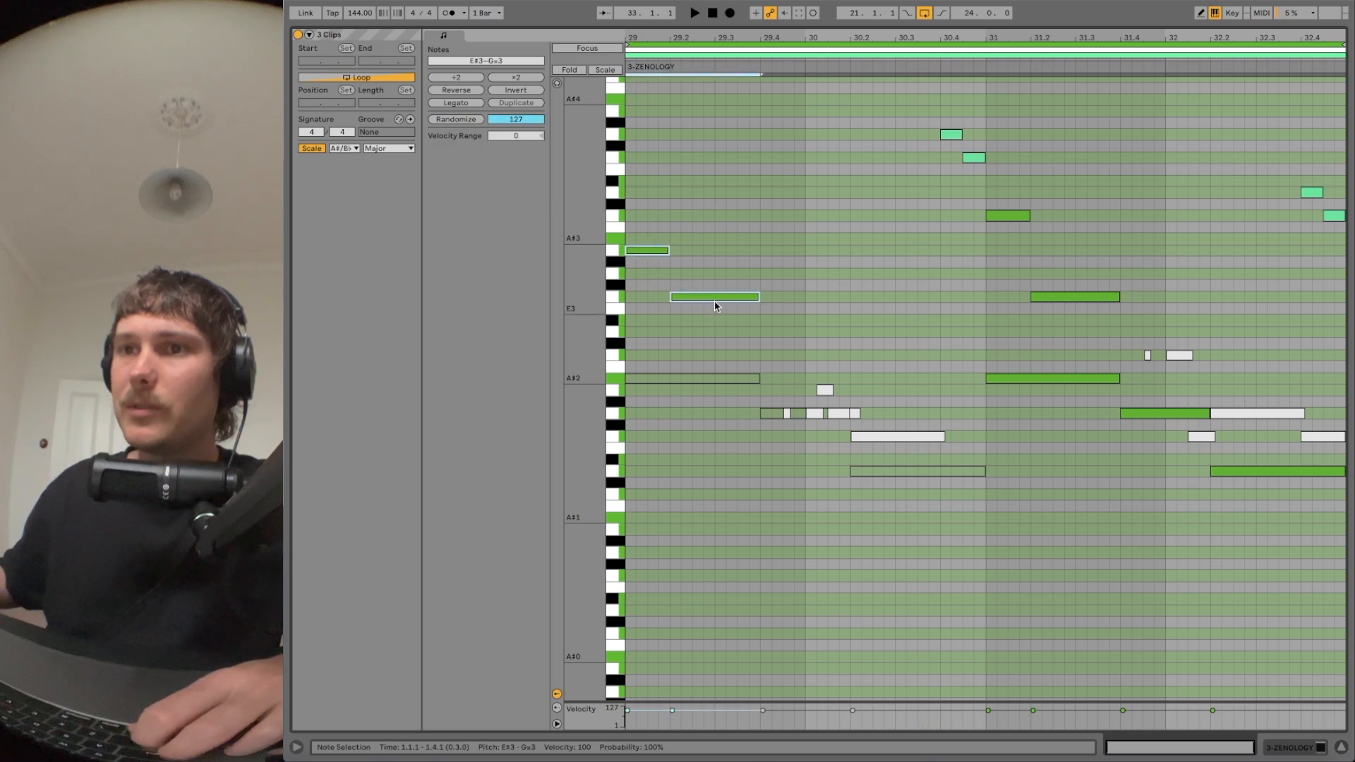
key("space")
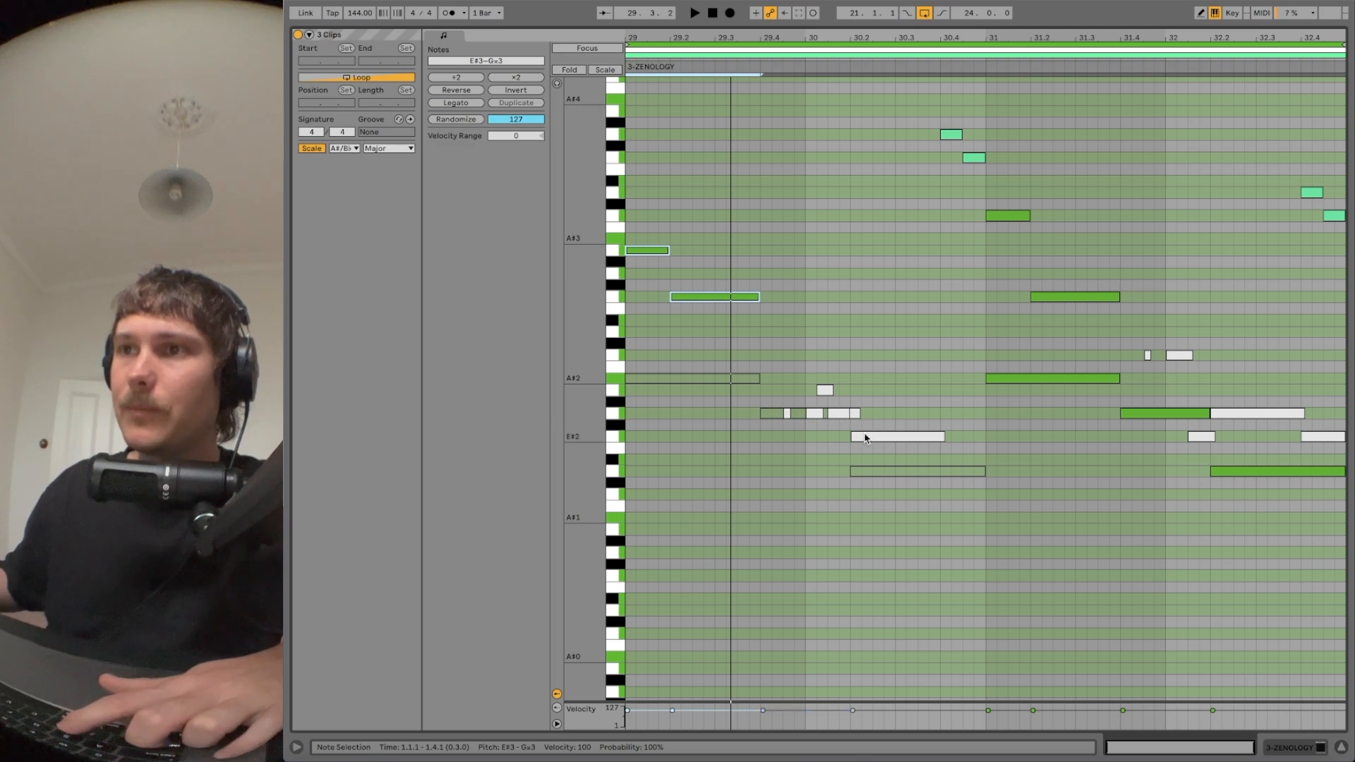
left_click_drag(958, 118, 980, 178)
left_click(816, 172)
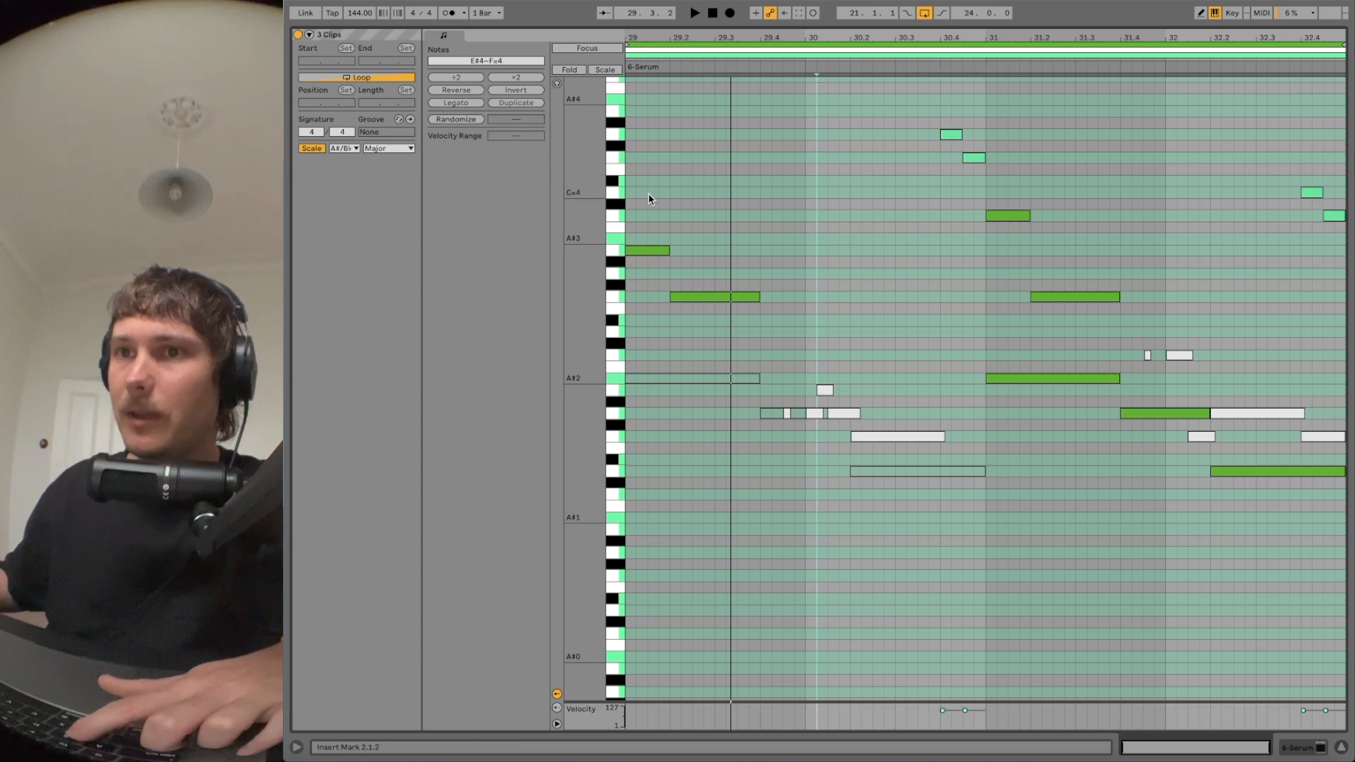
left_click(628, 211)
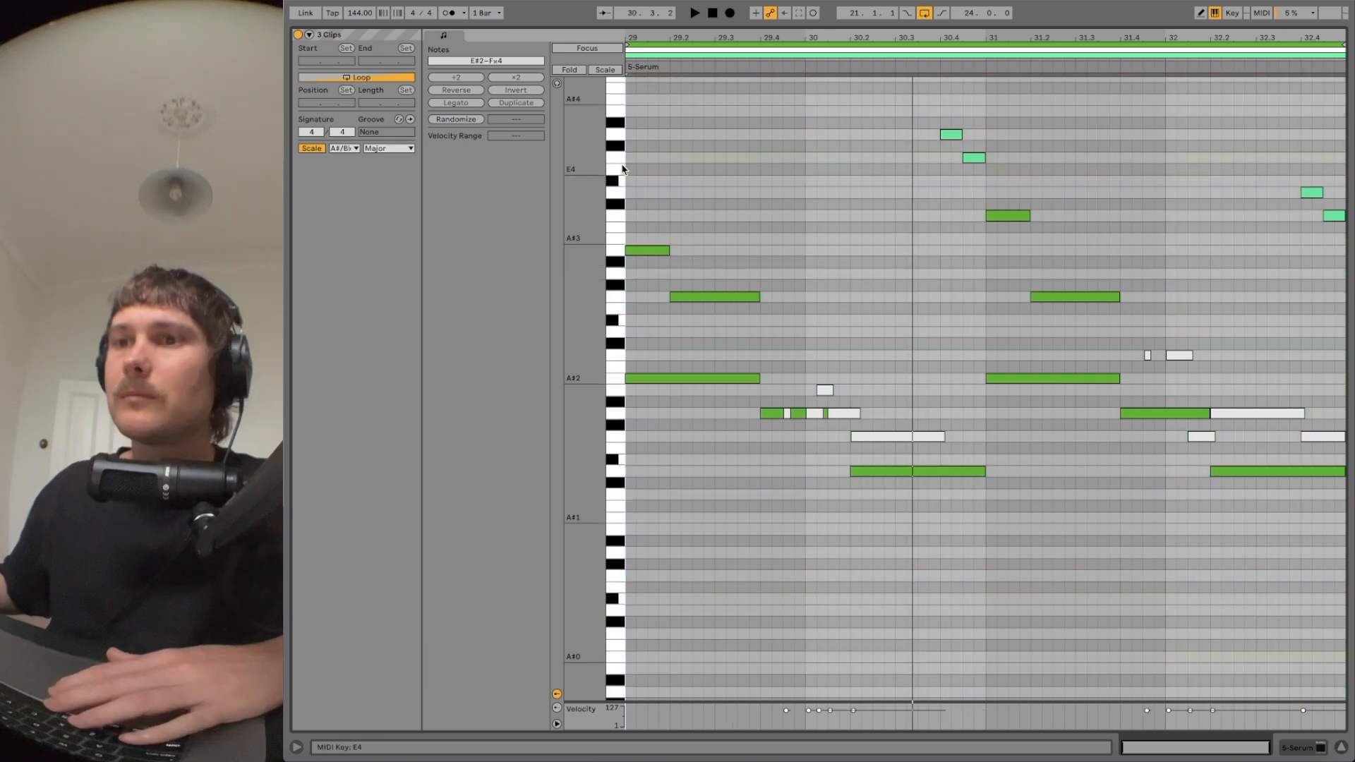
key("space")
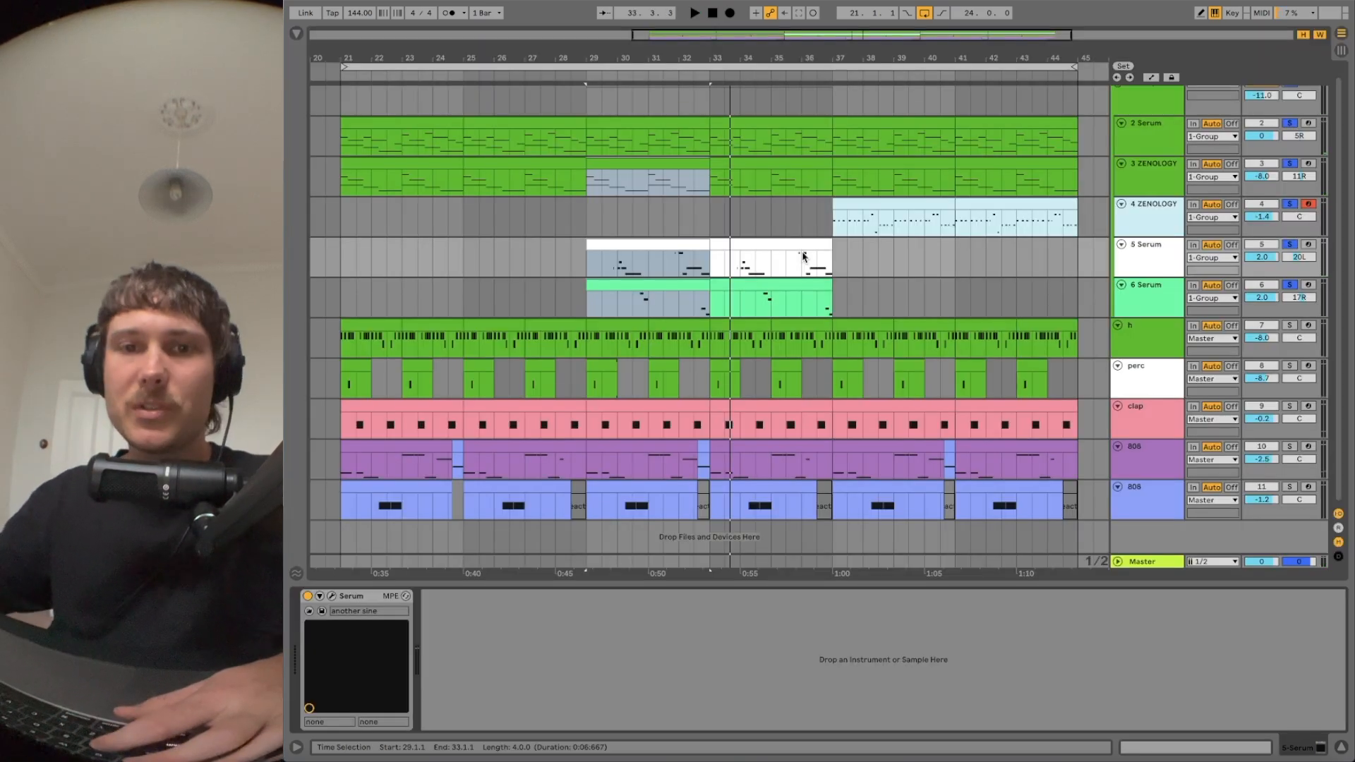
Review the arrangement sections by highlighting bars 21–29 and bars 29–37 across the melody tracks
left_click(597, 216)
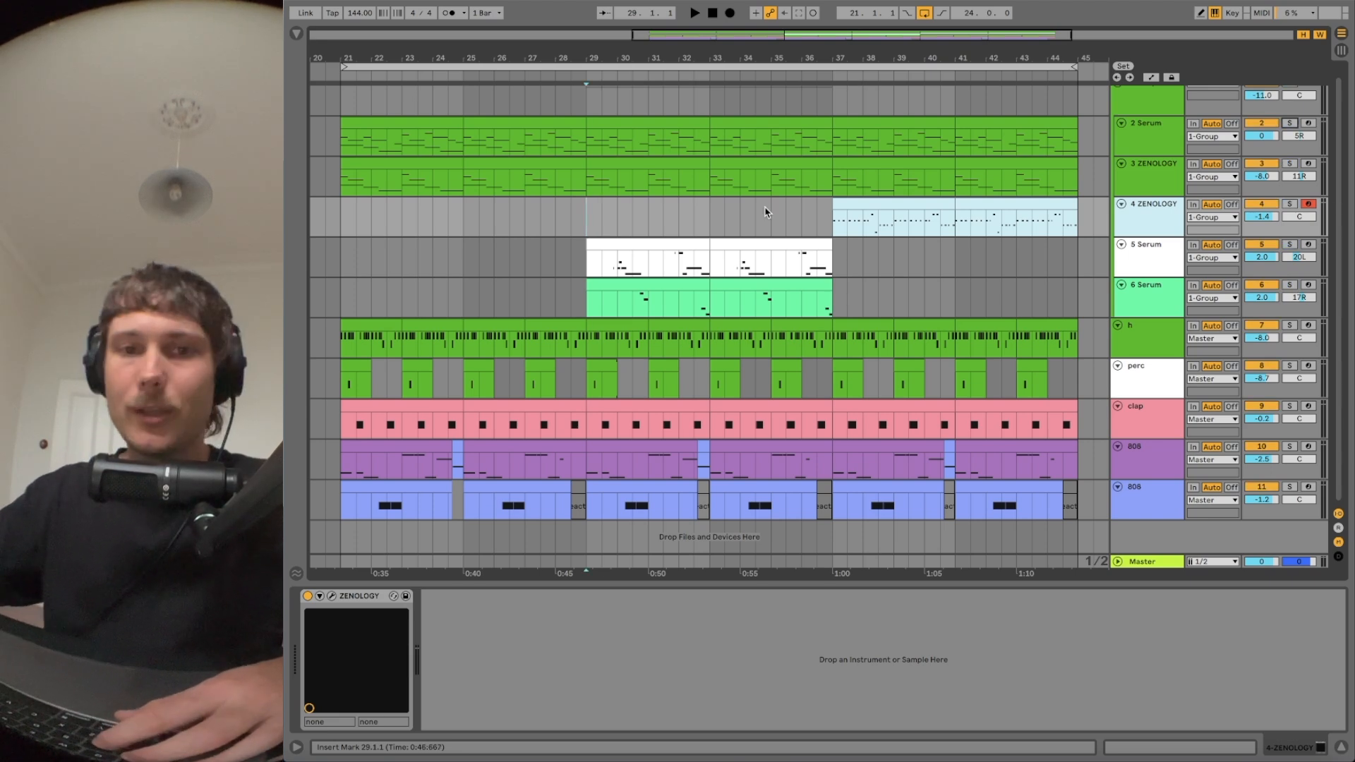
left_click_drag(342, 138, 587, 119)
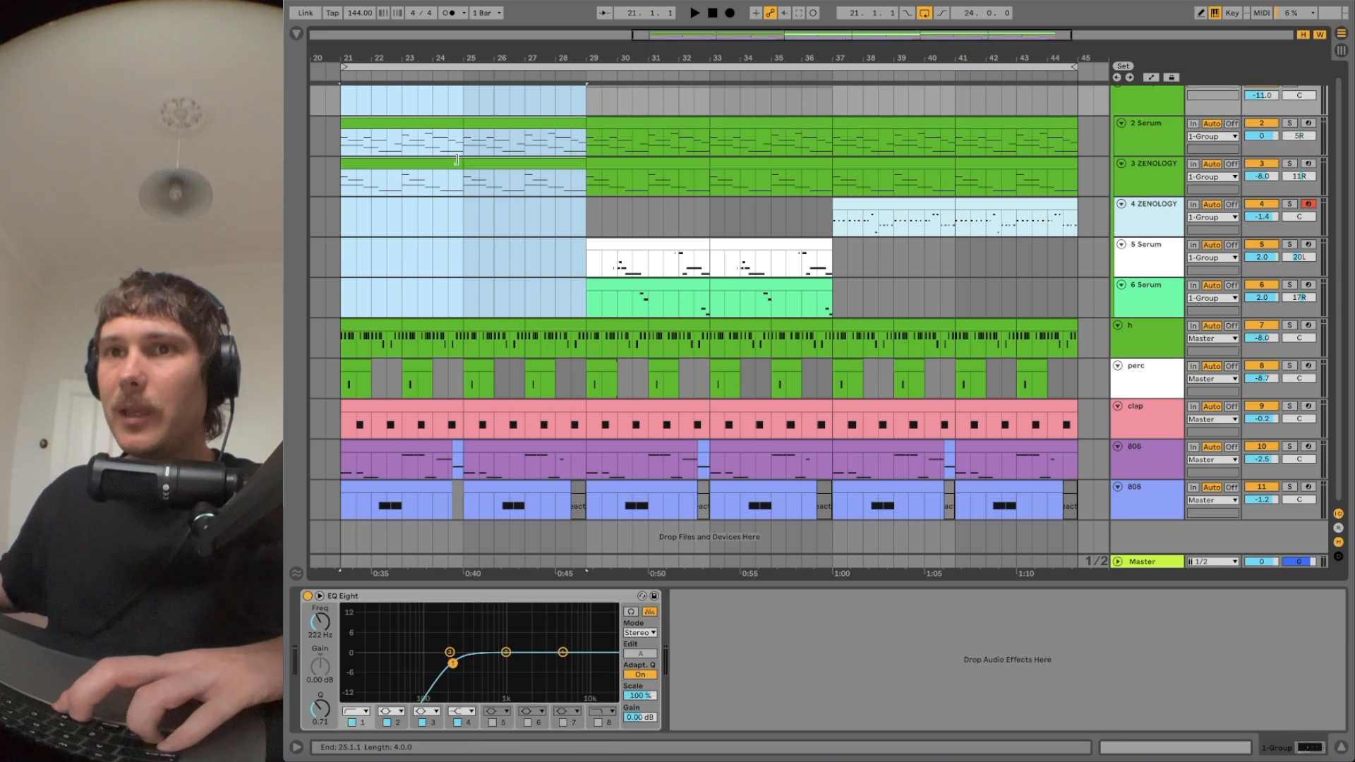
left_click_drag(339, 110, 586, 176)
left_click_drag(345, 256, 585, 286)
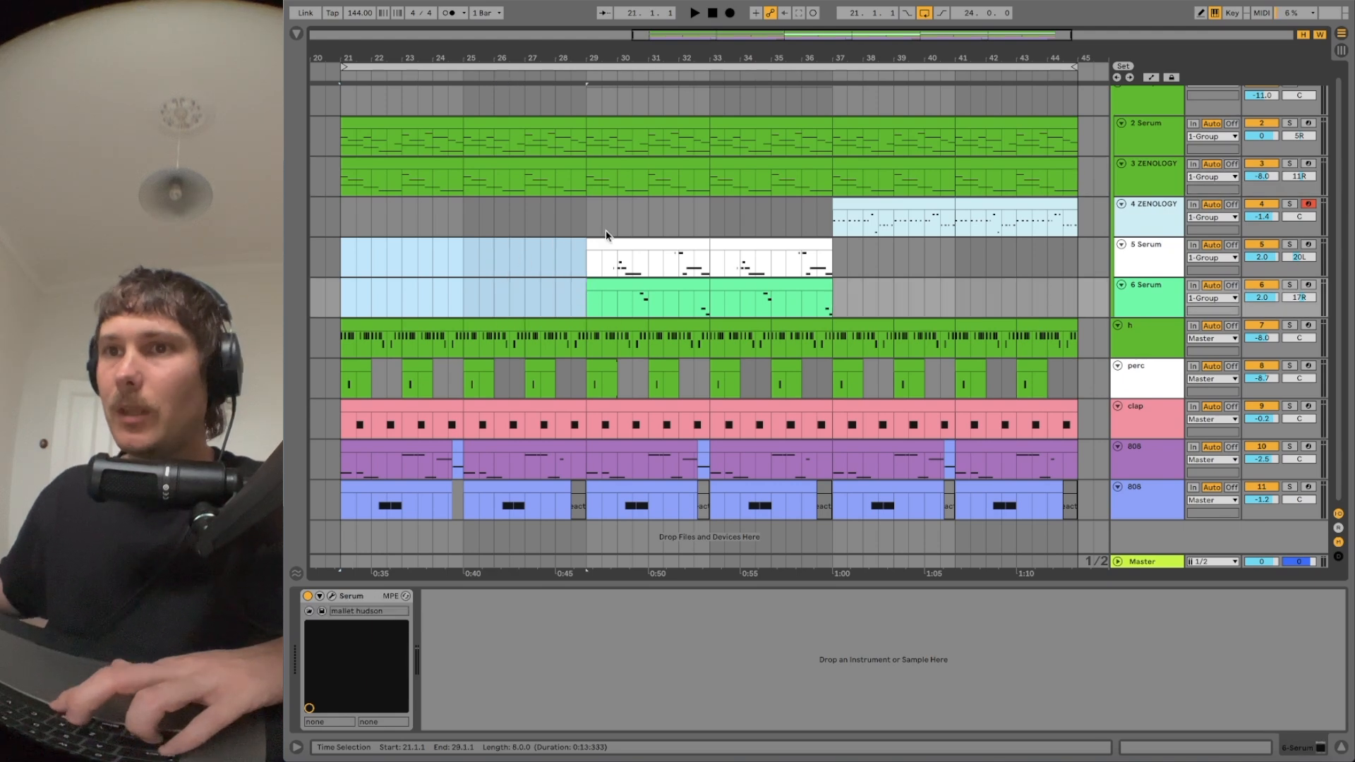
left_click_drag(591, 224, 832, 296)
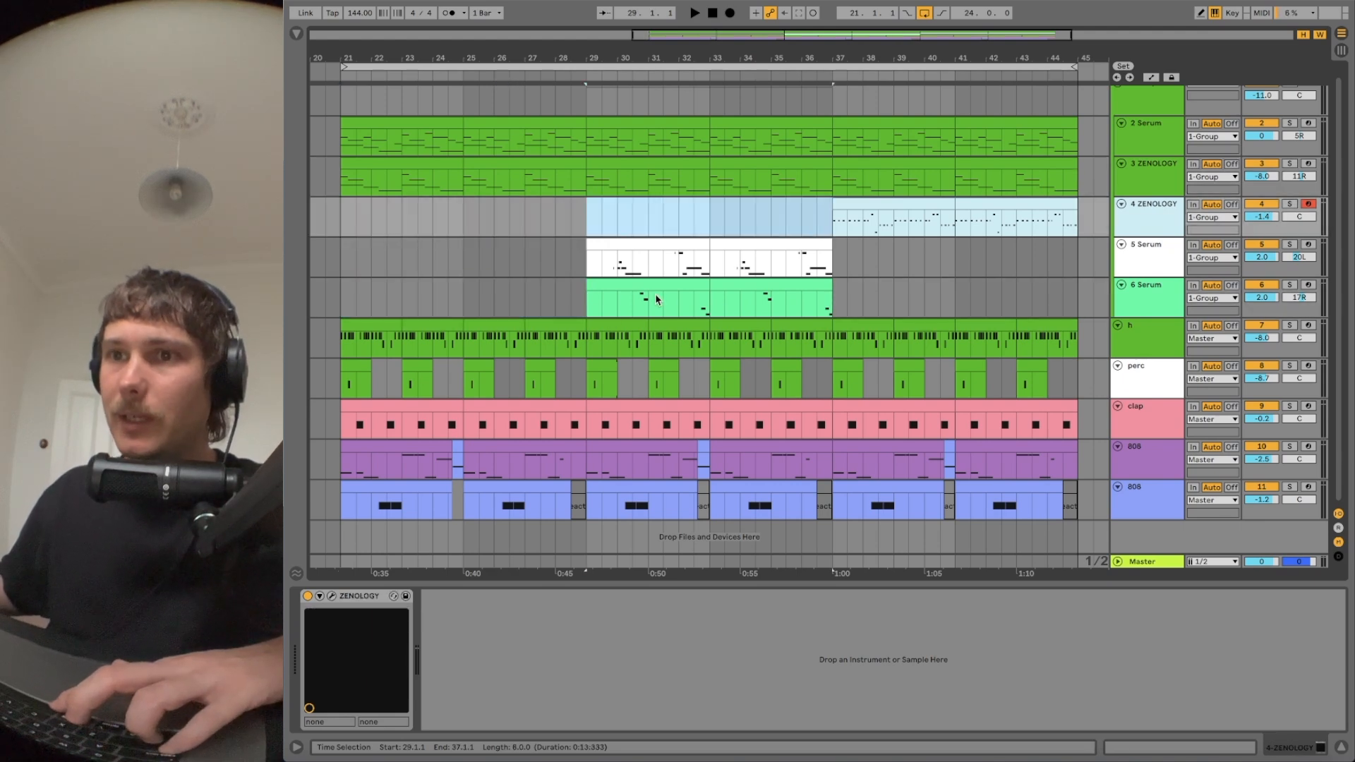
Set the arrangement loop to bars 37–45 around the track 4 ZENOLOGY clips
left_click_drag(762, 176, 1003, 209)
key("super+l")
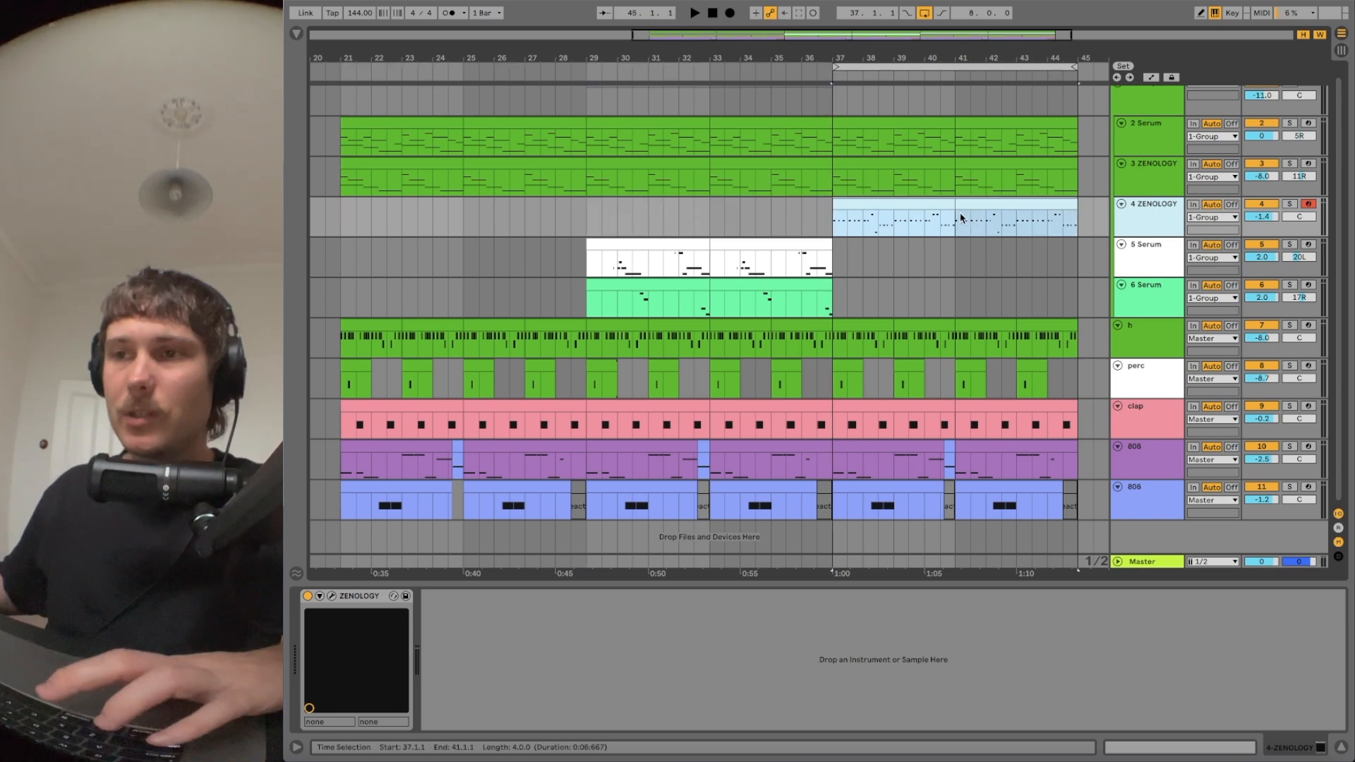
Inspect the track 4 ZENOLOGY preset in the plugin's tone browser and close both plugin windows
left_click(913, 204)
key("super+alt+p")
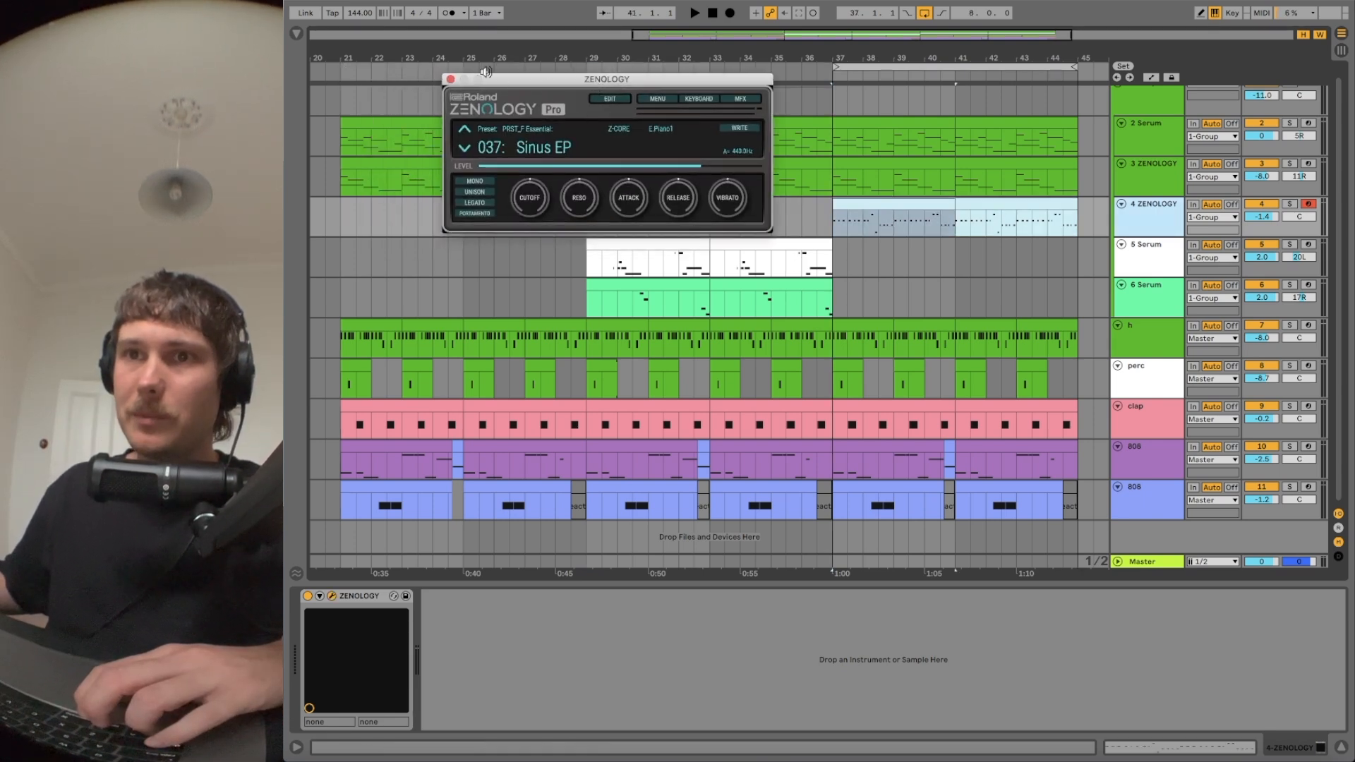
left_click(548, 147)
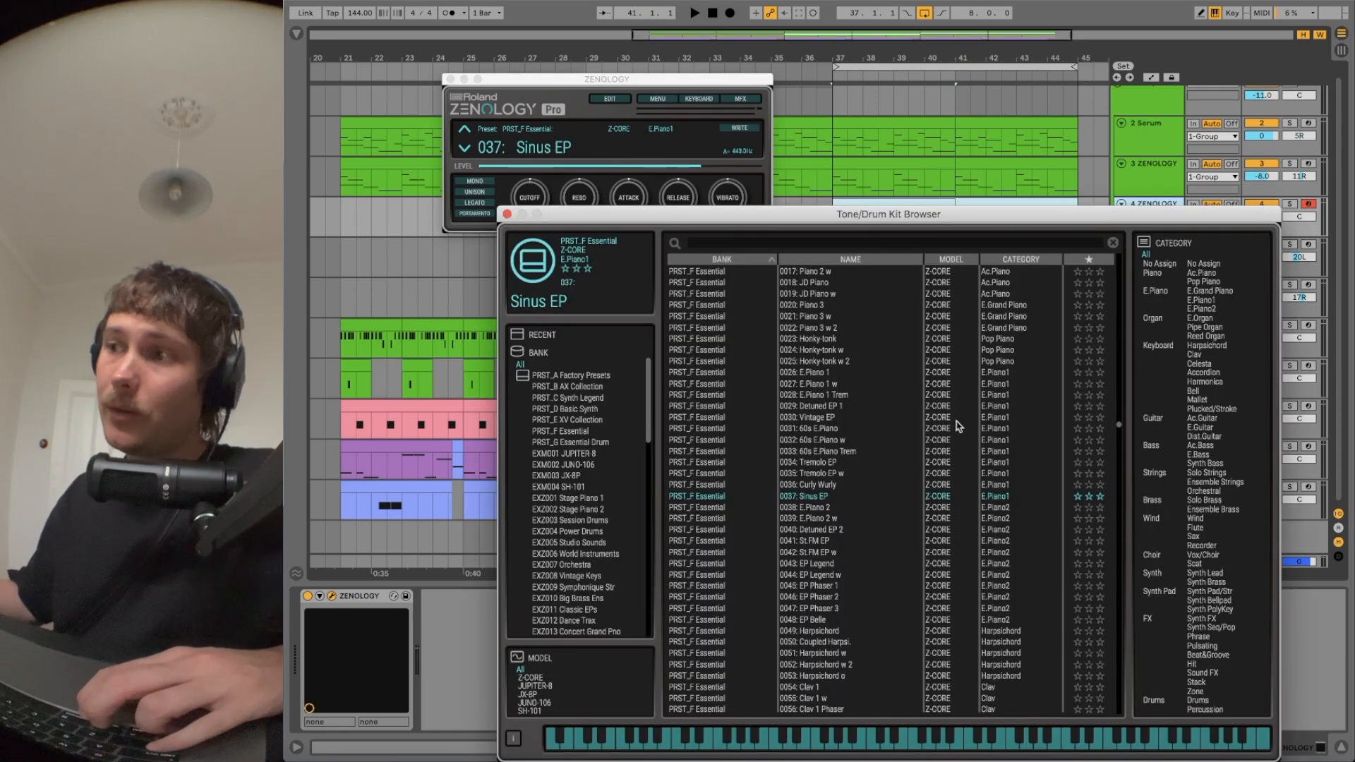
left_click(506, 214)
left_click(450, 79)
Play the melody clips from bar 37 while viewing their notes, and solo tracks 3 ZENOLOGY and 2 Serum
double_click(916, 203)
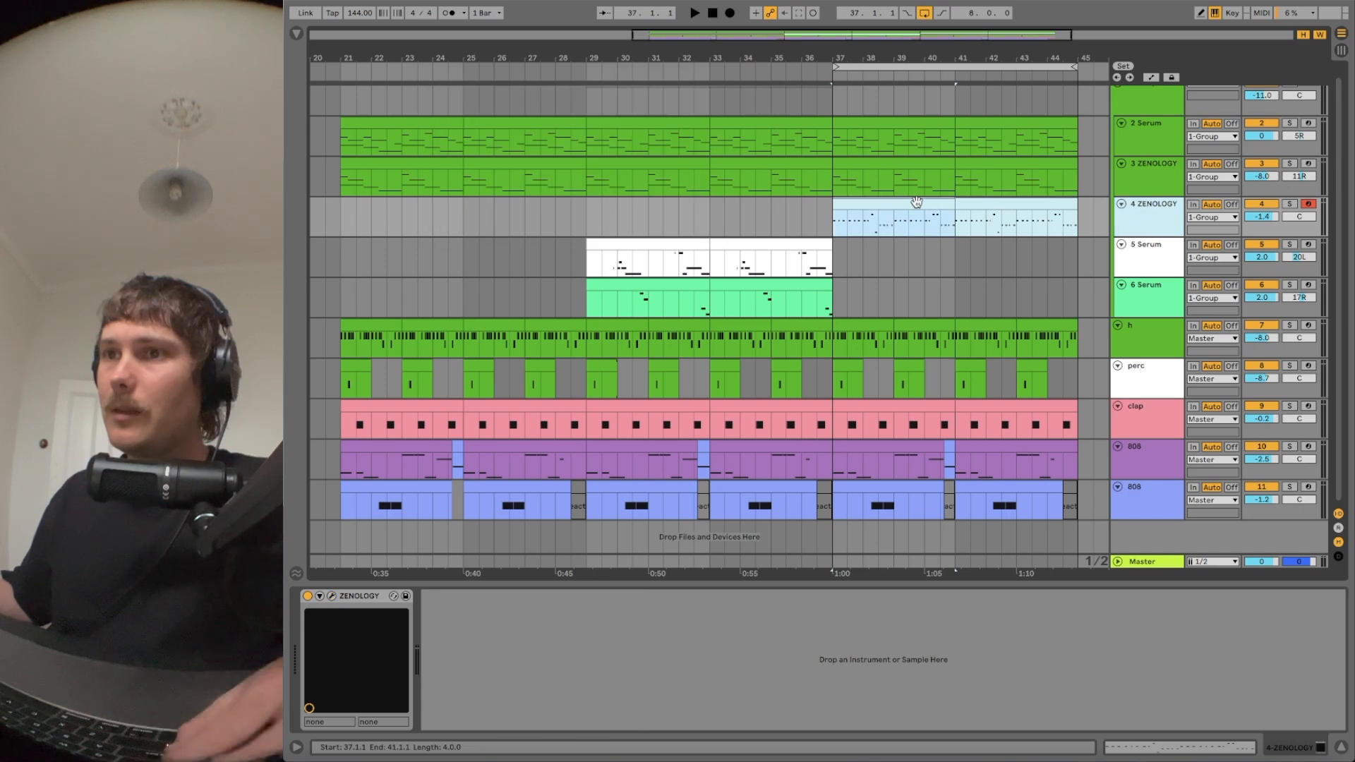
key("space")
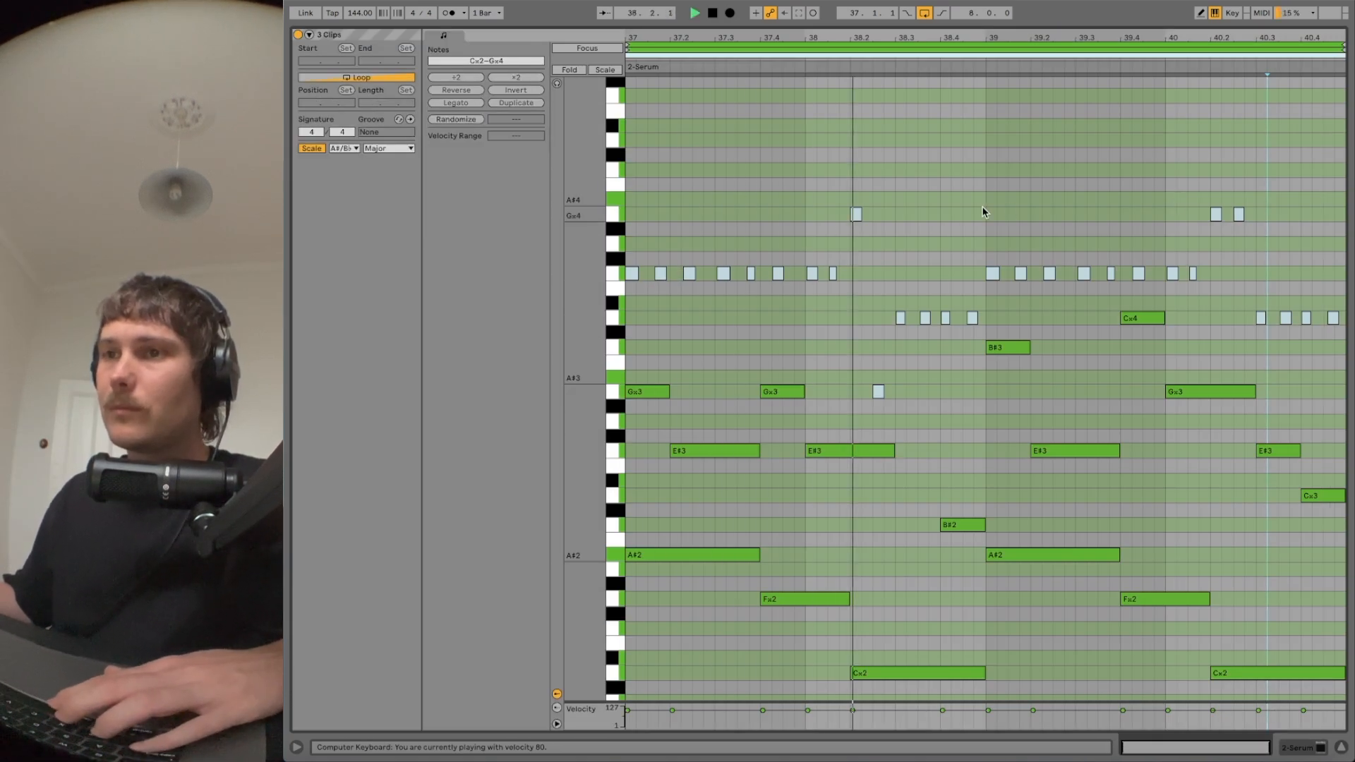
key("shift+Tab")
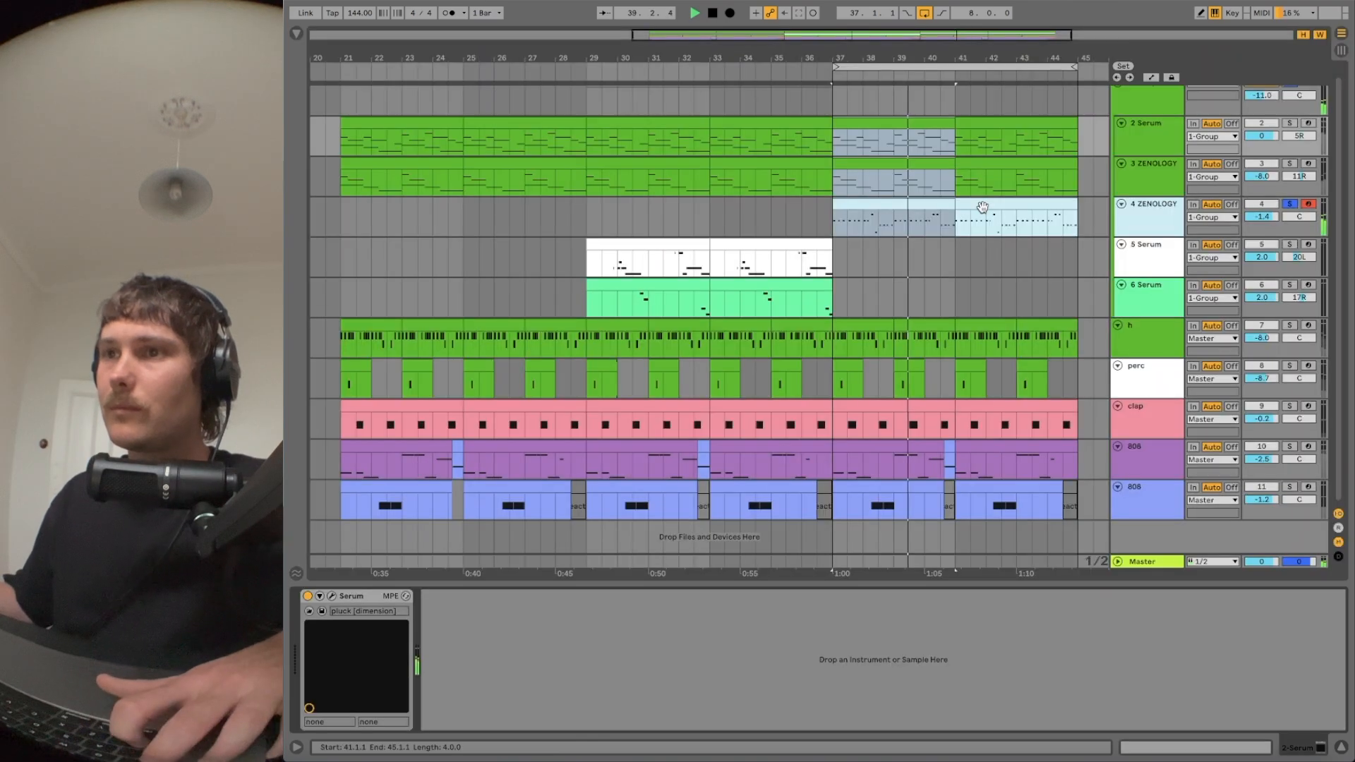
left_click(1291, 163)
left_click(1291, 123)
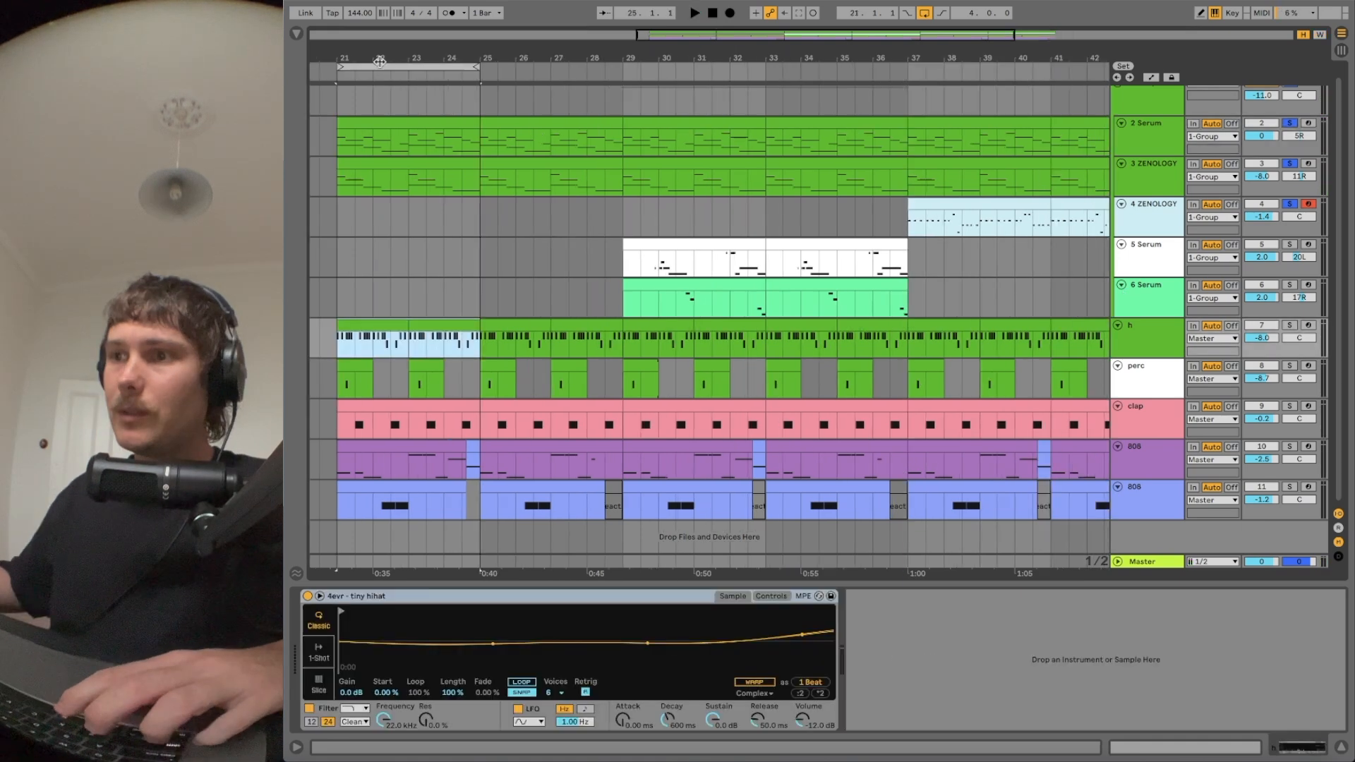
Inspect the samples loaded on the hi-hat track and the perc track
left_click_drag(380, 62, 395, 61)
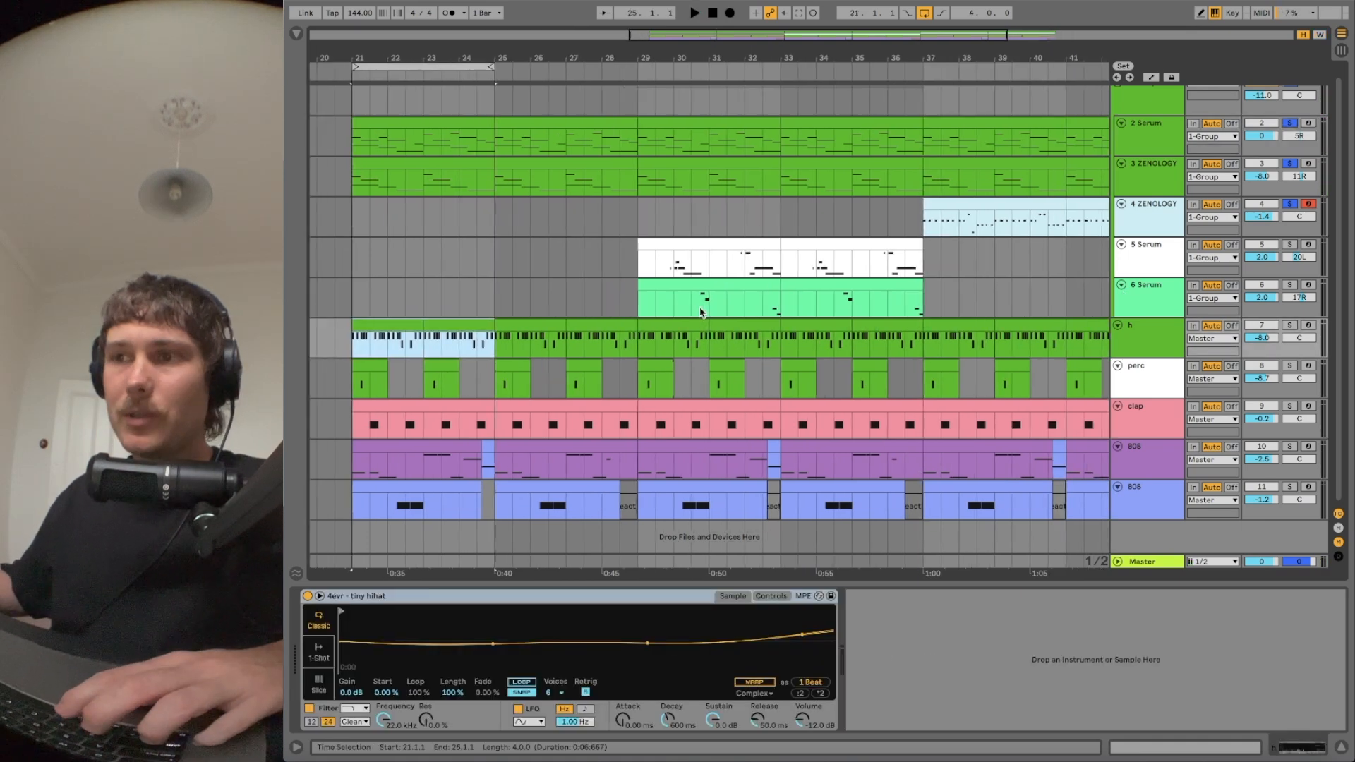
left_click(1164, 349)
left_click(1161, 379)
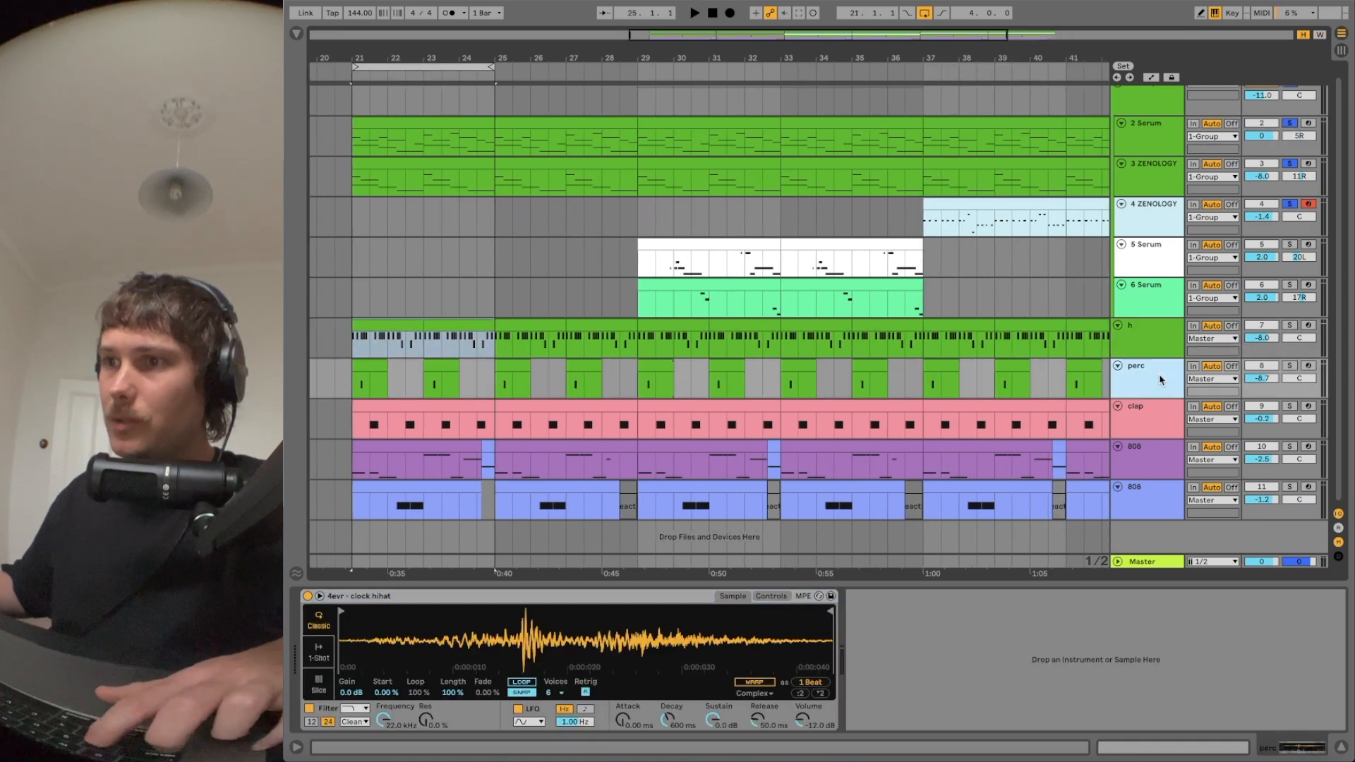
Inspect the samples loaded on the clap track and both 808 tracks, returning to the clap and hi-hat tracks
left_click(1150, 404)
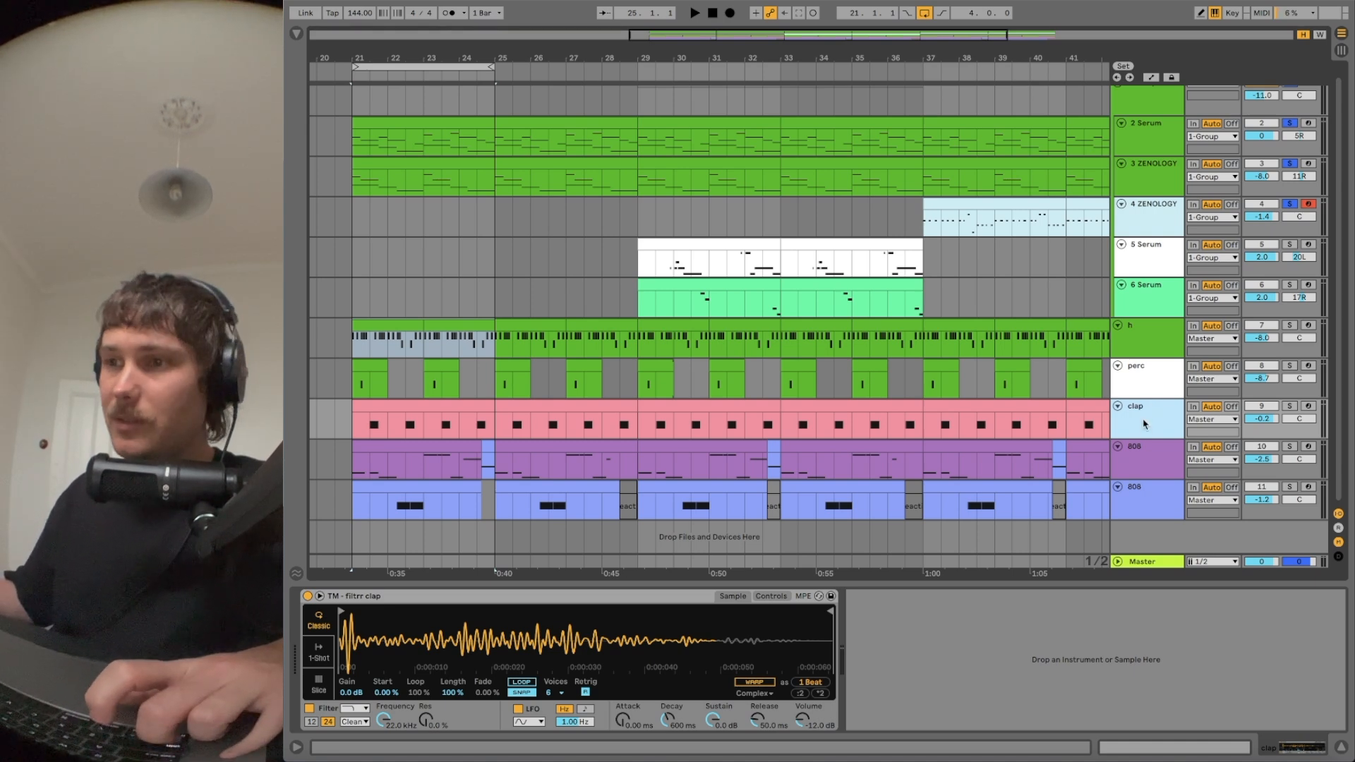
left_click(1161, 466)
left_click(1143, 490)
left_click(1145, 461)
left_click(1147, 424)
left_click(1150, 353)
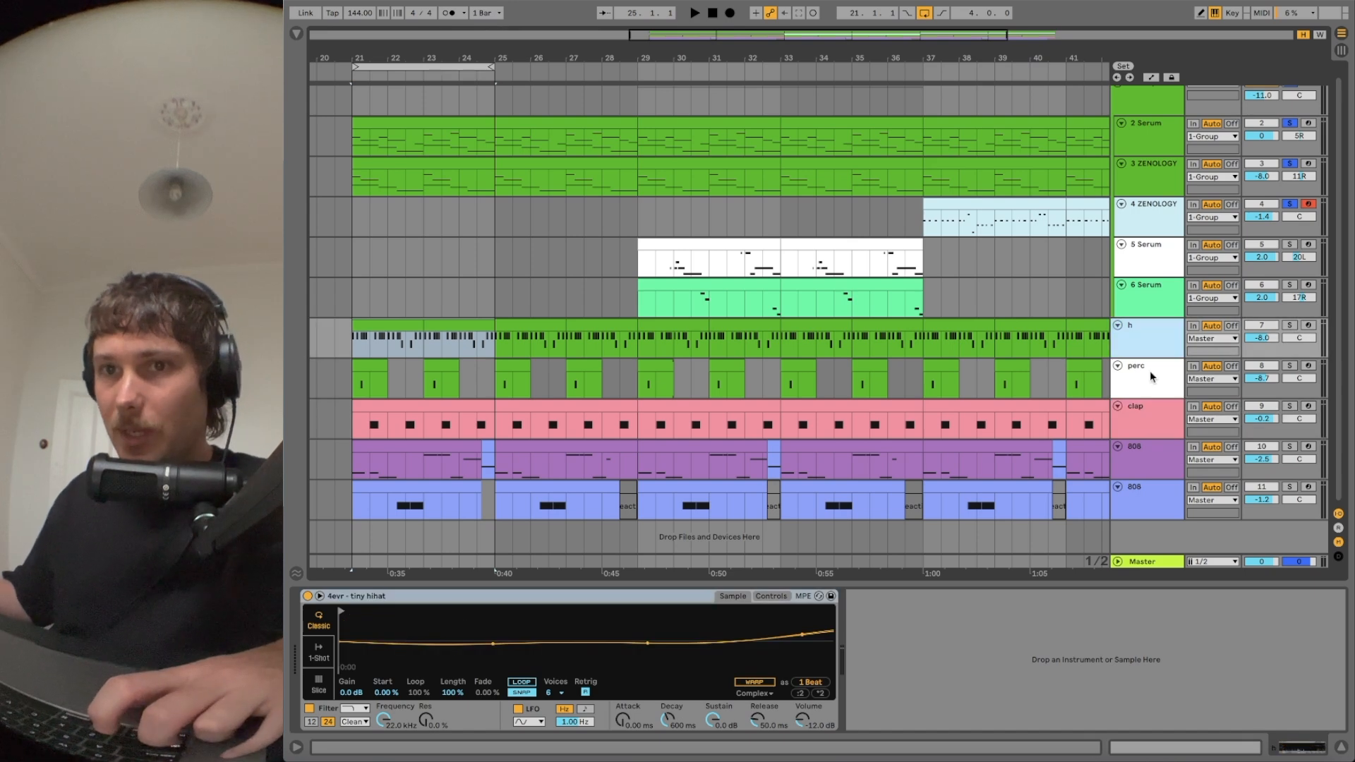
Solo the h, perc and clap tracks, and recolour the perc clips white to match their track
left_click(442, 323)
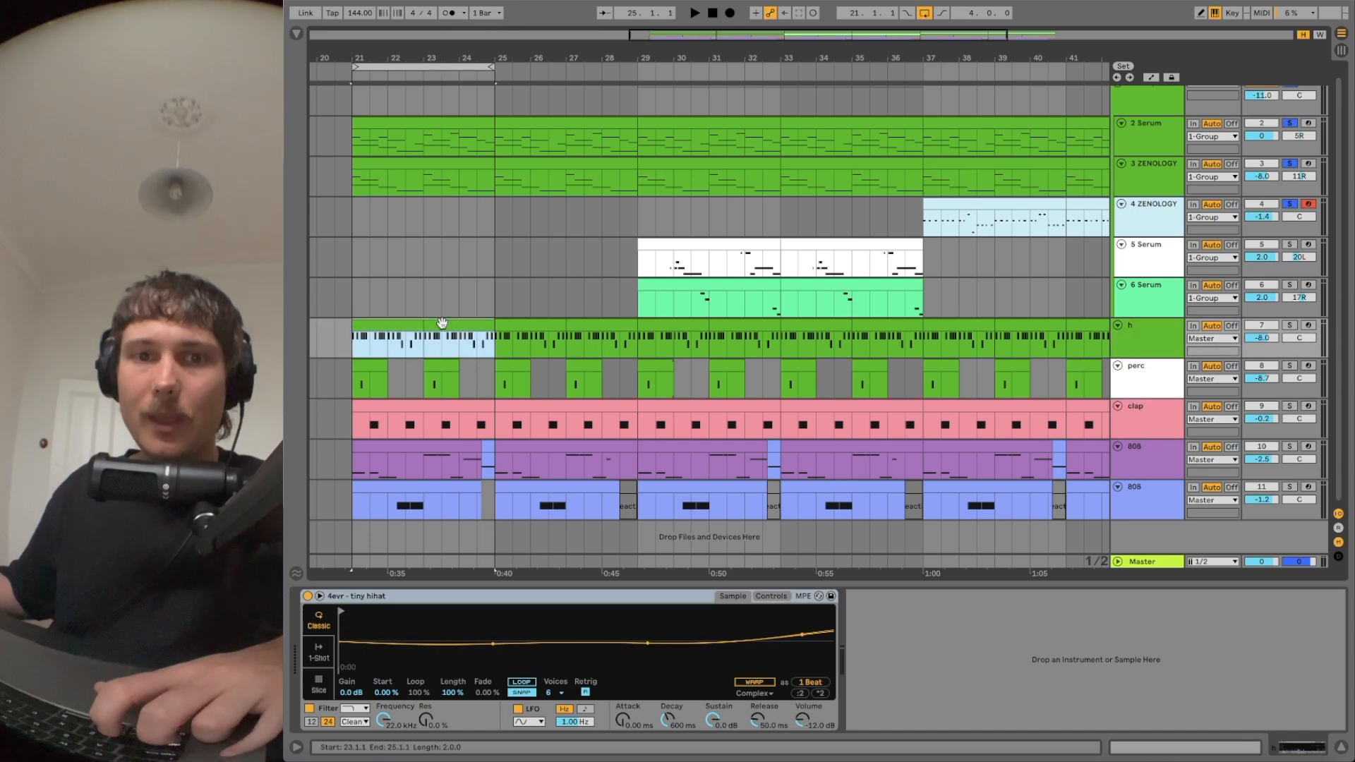
left_click(1289, 325)
left_click(1290, 366, "super")
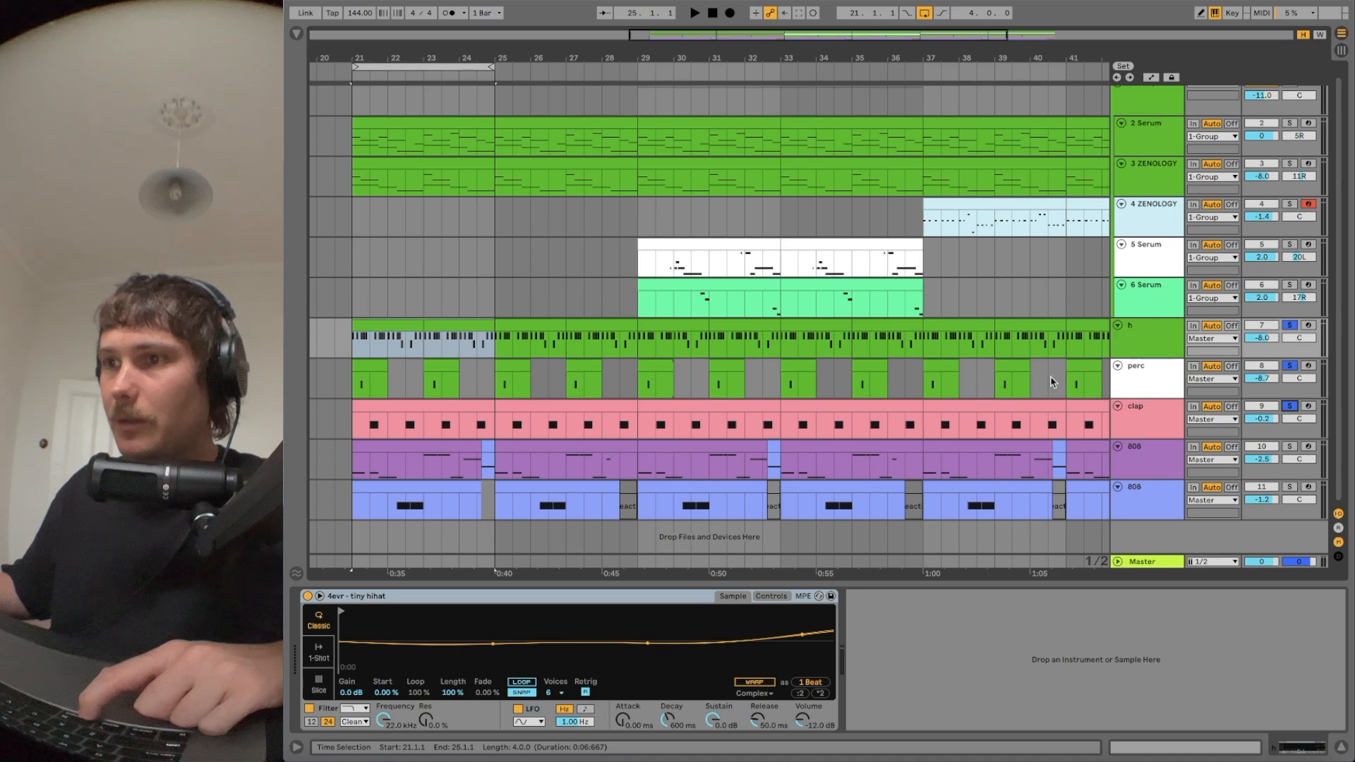
right_click(1130, 385)
left_click(1306, 623)
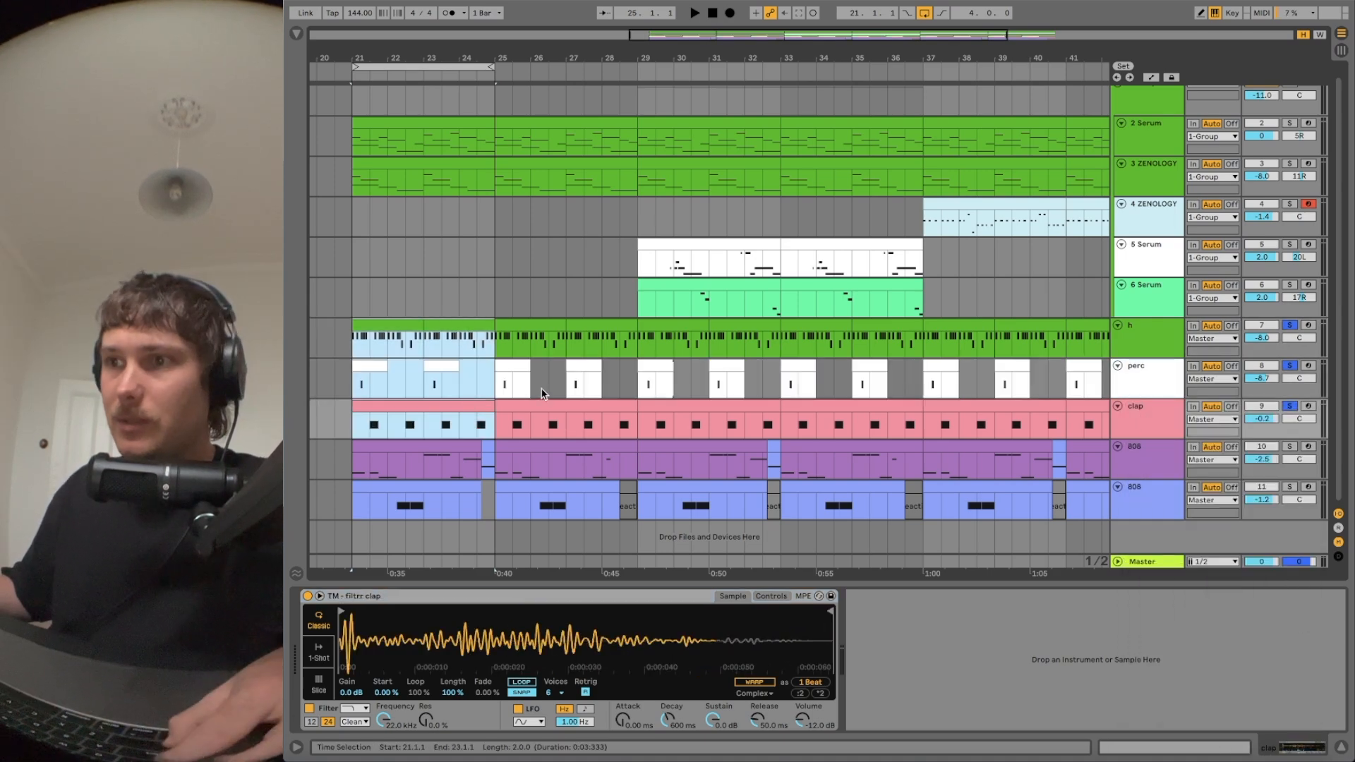
Examine the combined notes of the hi-hat, perc and clap clips, selecting the perc note in bar 21
key("shift+Tab")
left_click(814, 54)
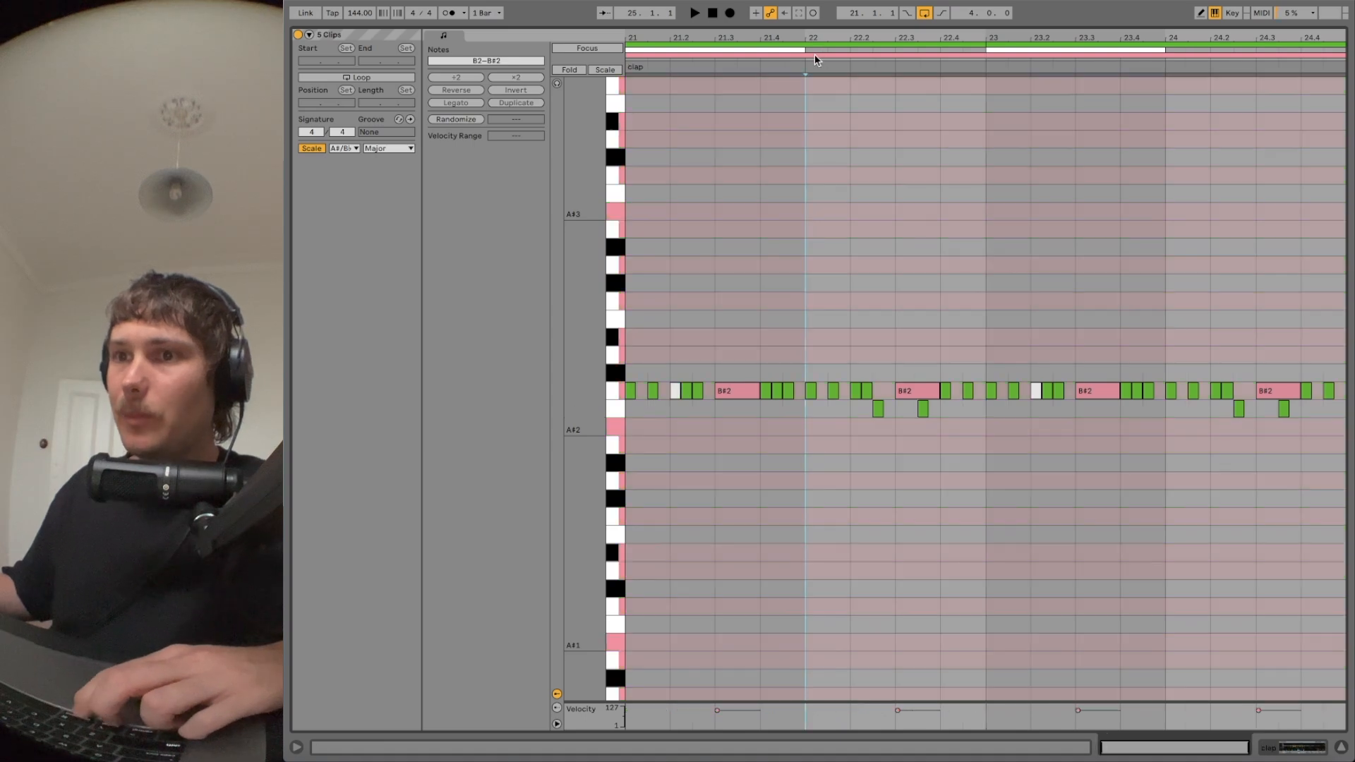
left_click(677, 395)
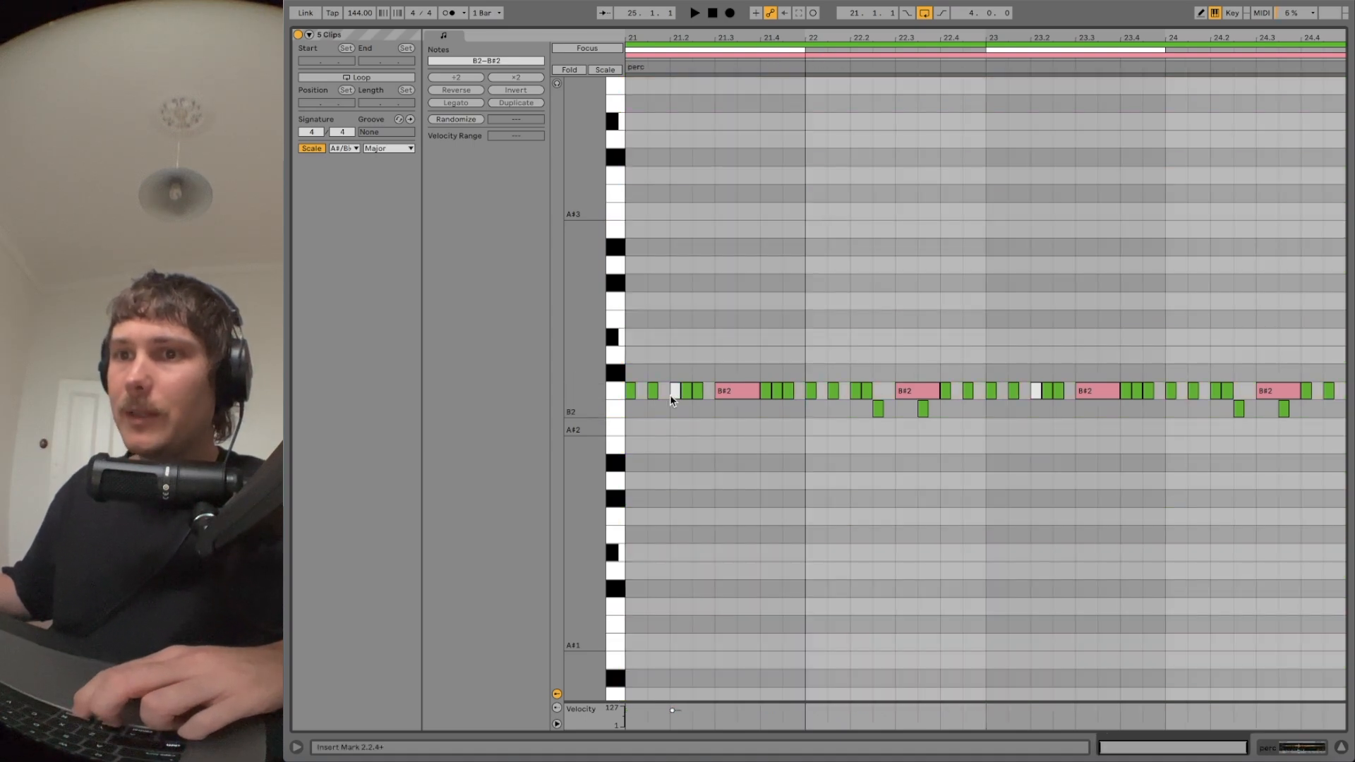
left_click(675, 391)
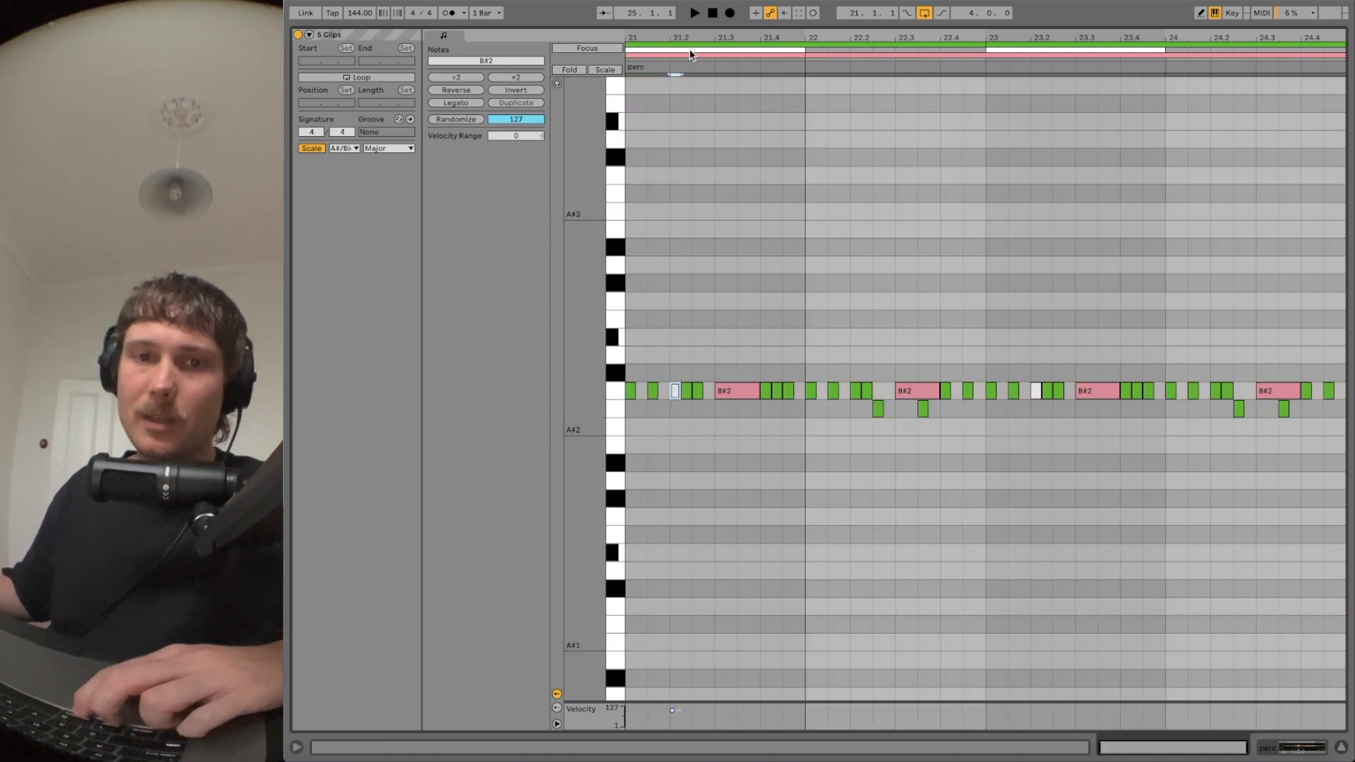
key("shift+Tab")
Select the h, perc and clap clips from bar 21 to 25, view their notes together and play them
left_click(370, 365)
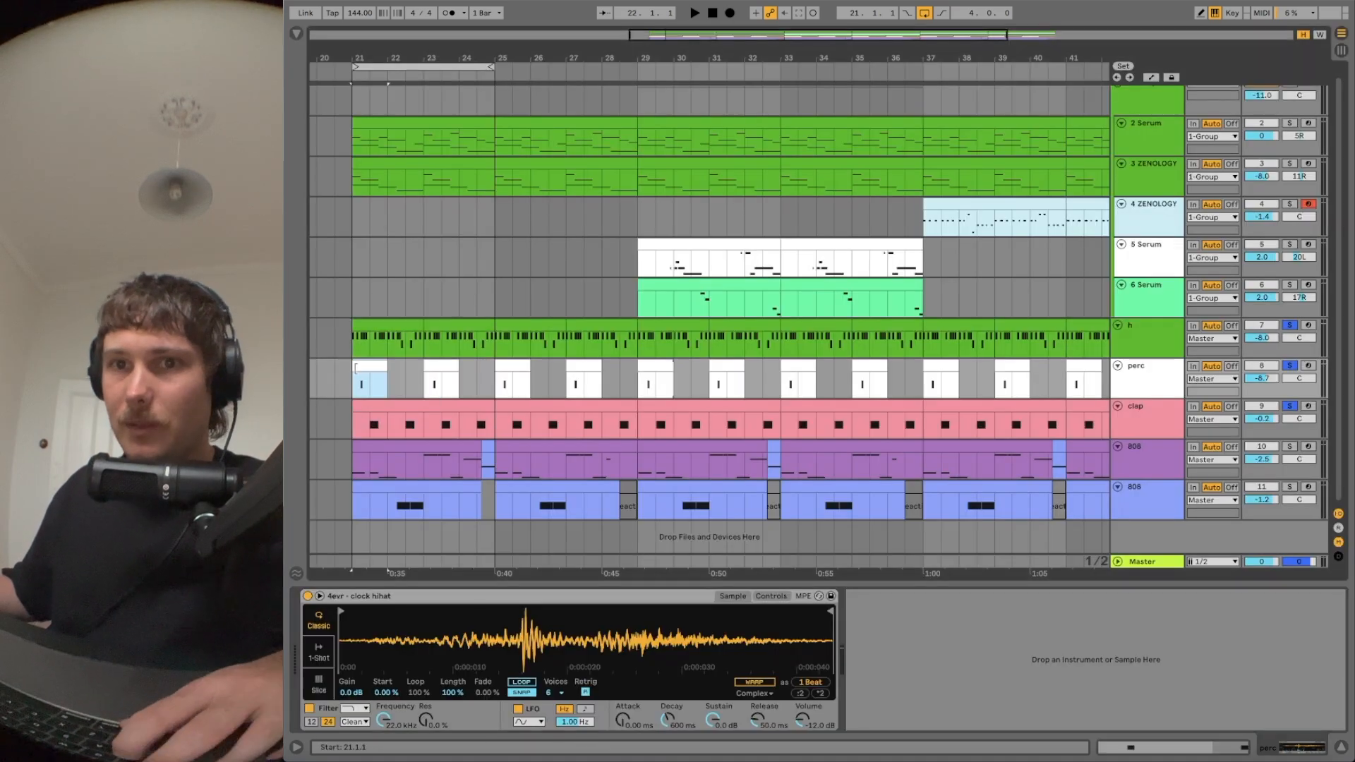
left_click(363, 324)
left_click(468, 406, "shift")
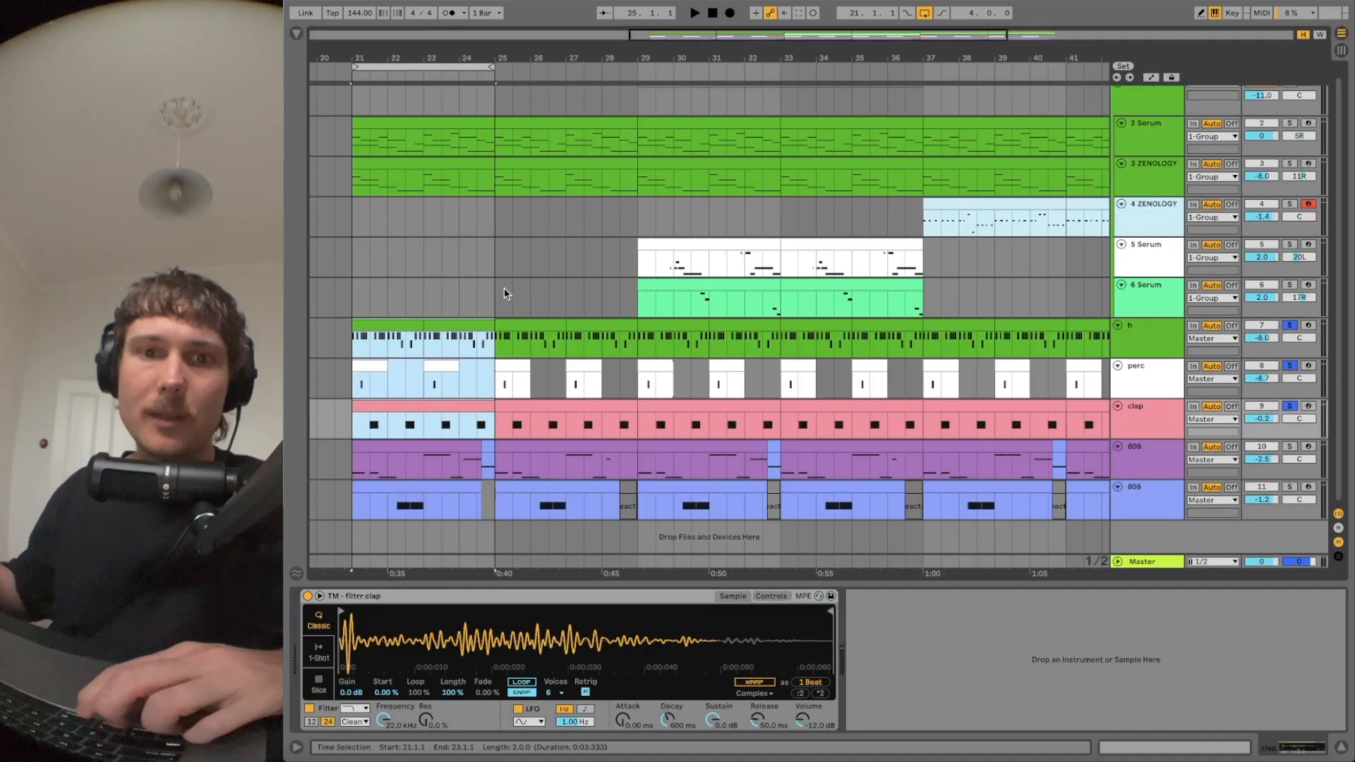
key("shift+Tab")
key("space")
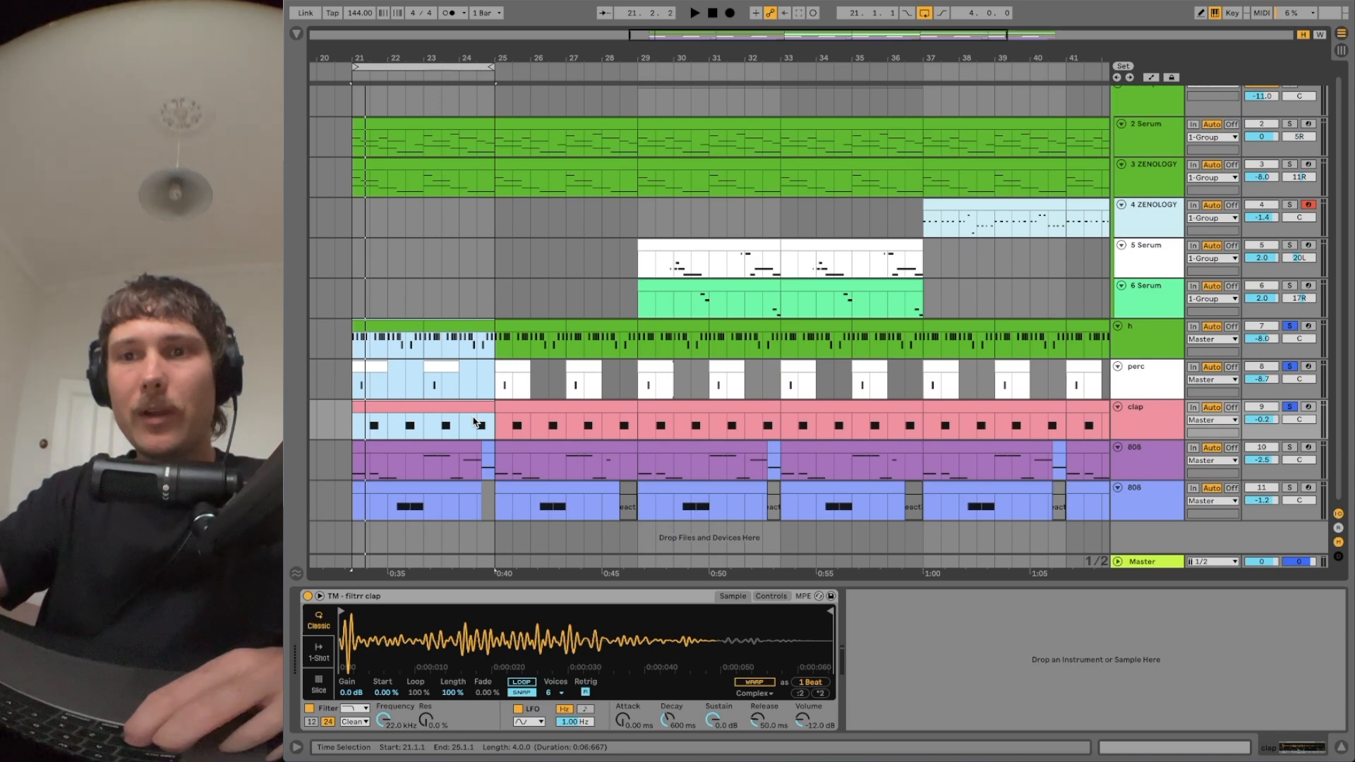
Solo both 808 tracks and select their first clips starting at bar 21
left_click(1290, 447)
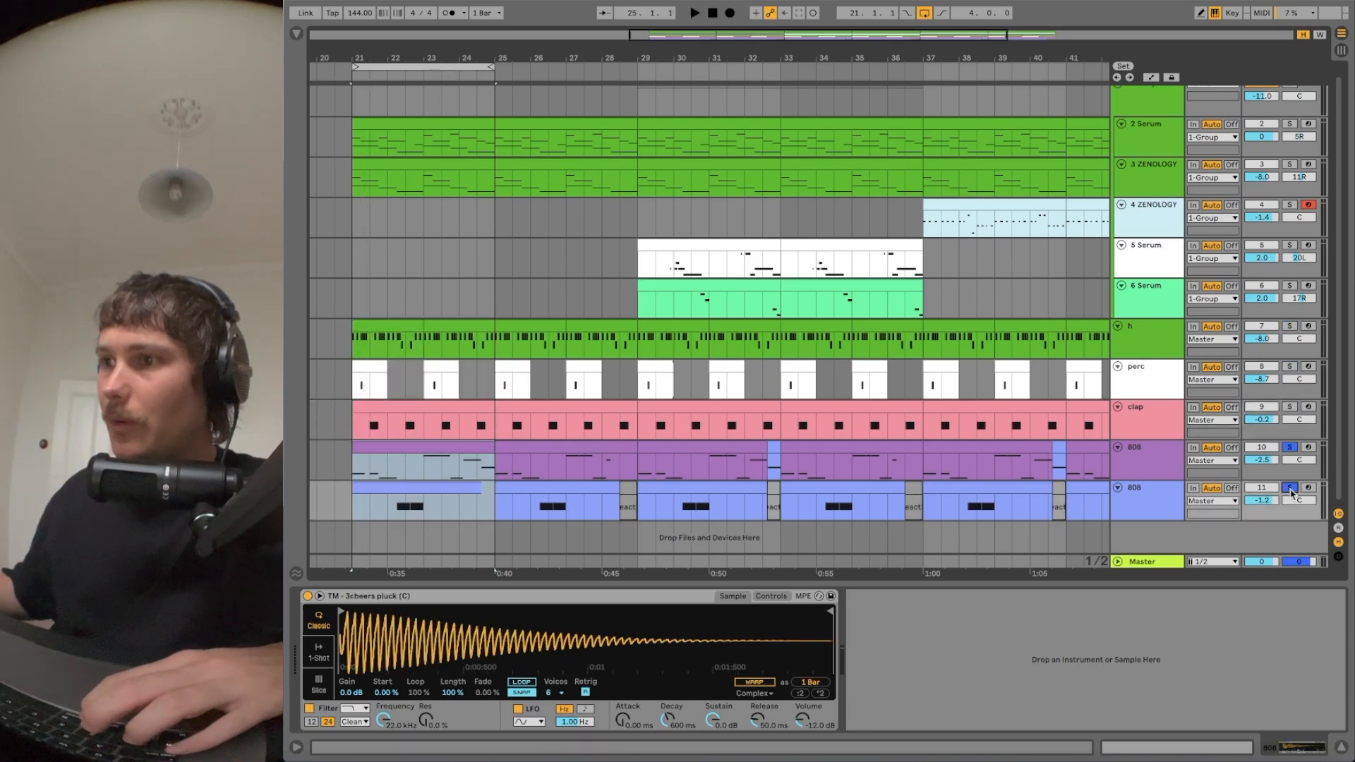
left_click(450, 445)
left_click(469, 489, "shift")
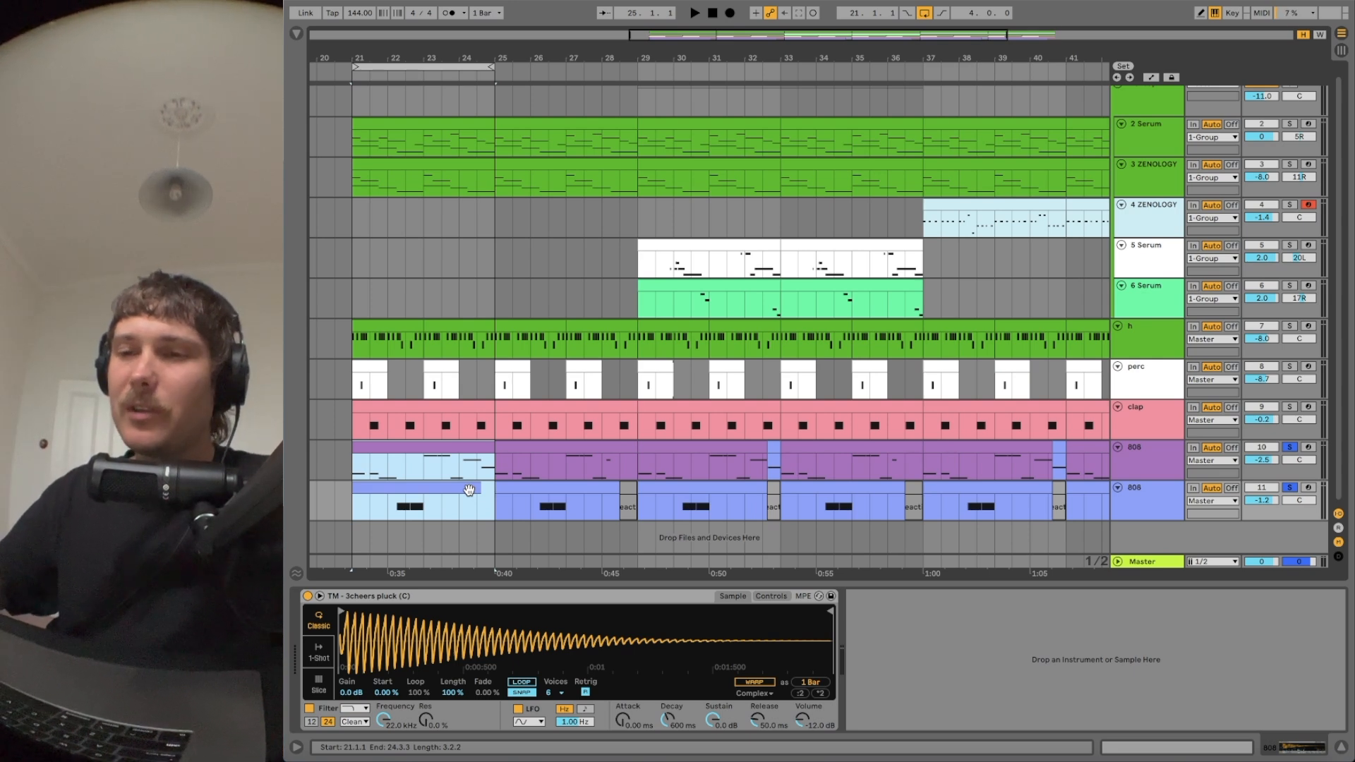
Extend the first clip on 808 track 11 so that it ends at bar 25
left_click(490, 498)
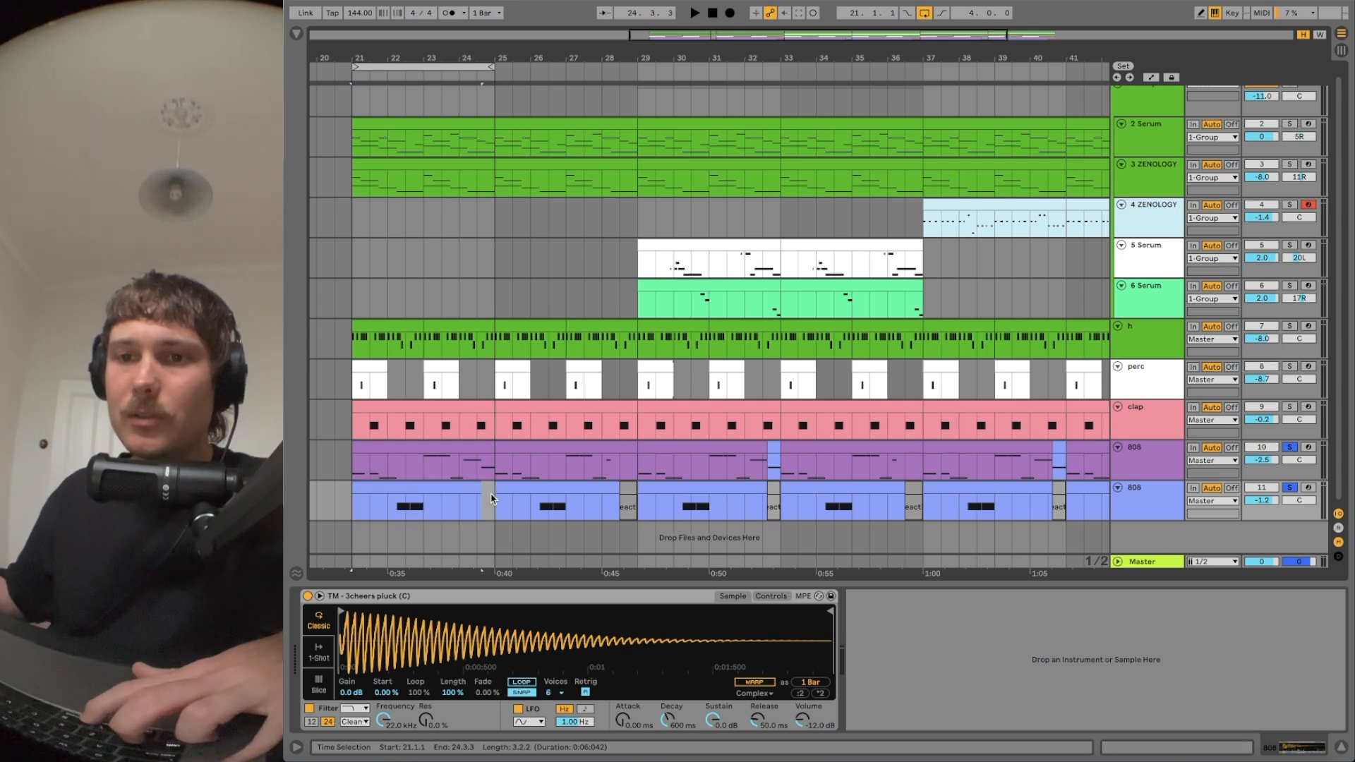
left_click(479, 489)
left_click(490, 496)
left_click_drag(482, 488, 494, 488)
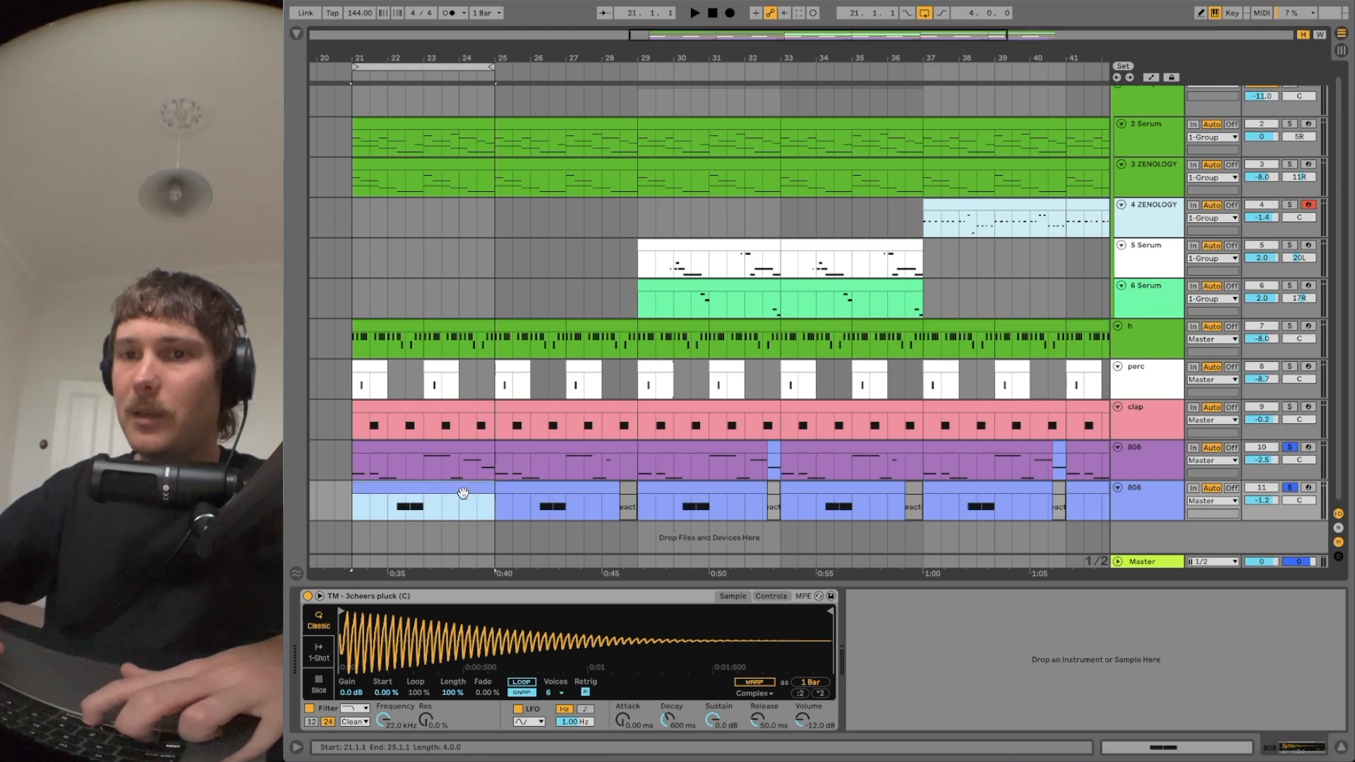
Examine the notes of both 808 clips in bars 21–25 together, selecting the three high A#3 notes in bar 23
left_click(462, 488)
left_click(470, 452, "shift")
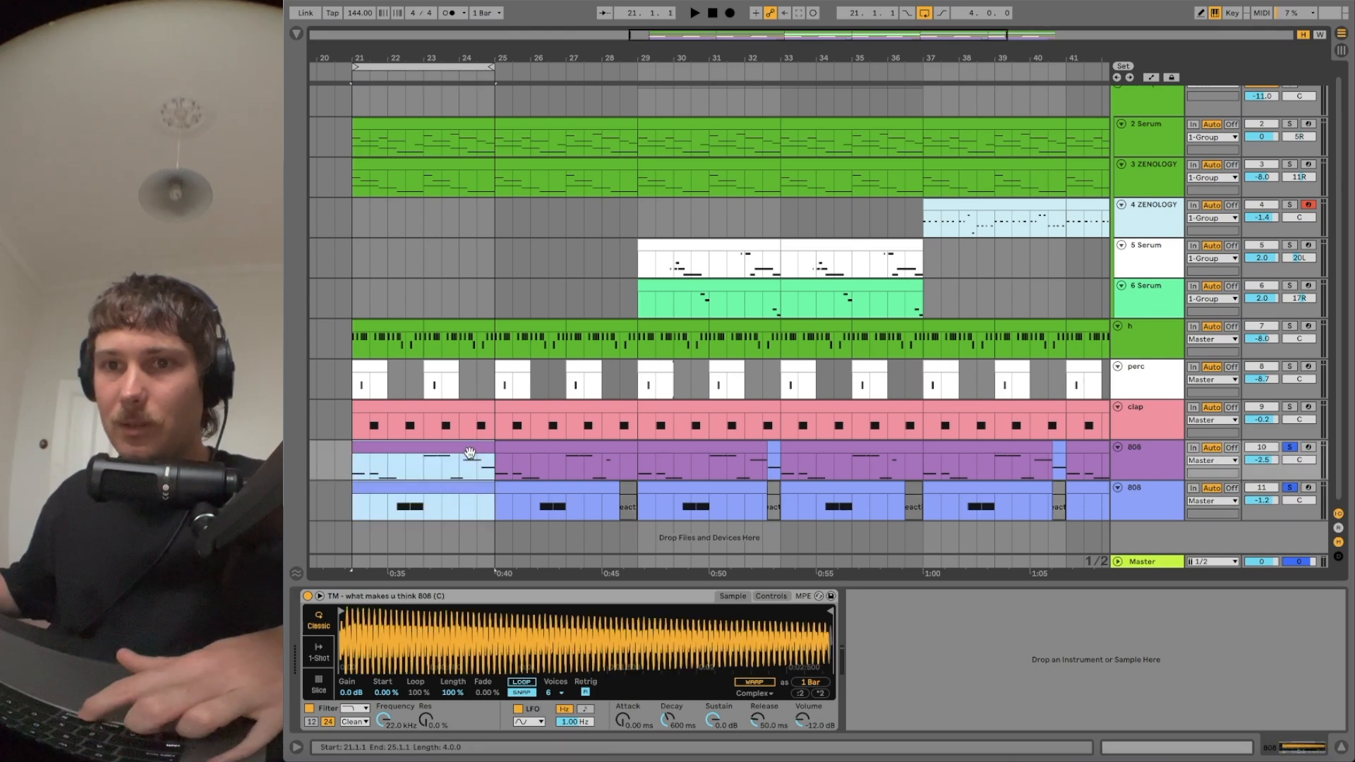
key("shift+Tab")
scroll(854, 55, "up", 1)
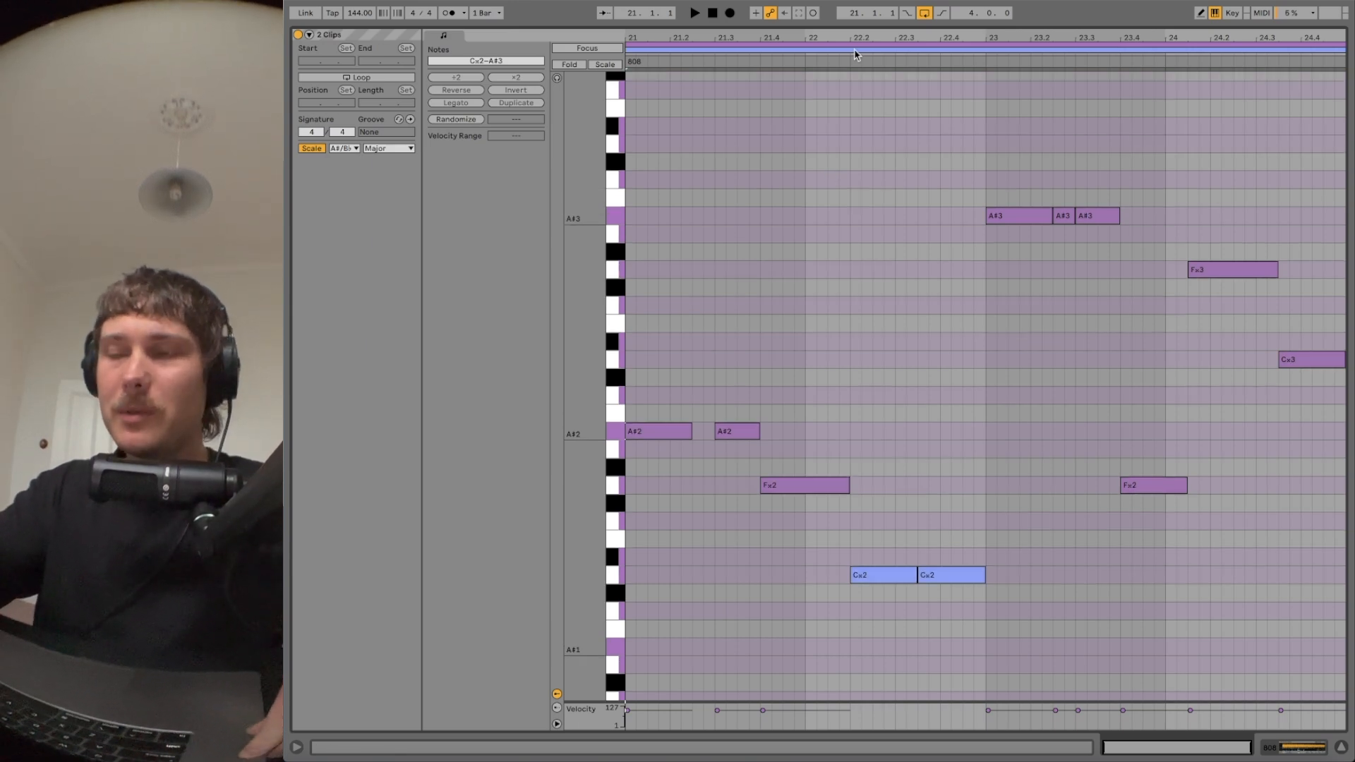
left_click_drag(995, 178, 1111, 281)
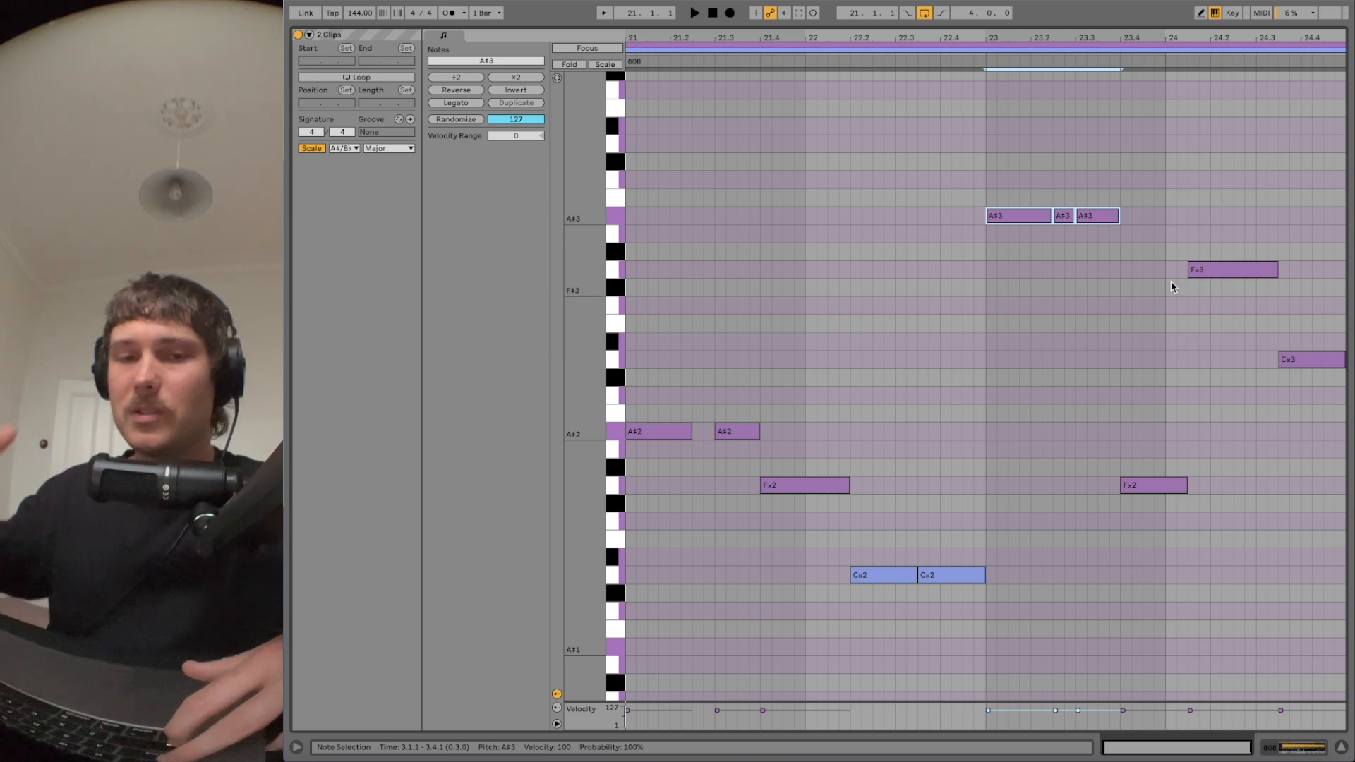
left_click(1009, 424)
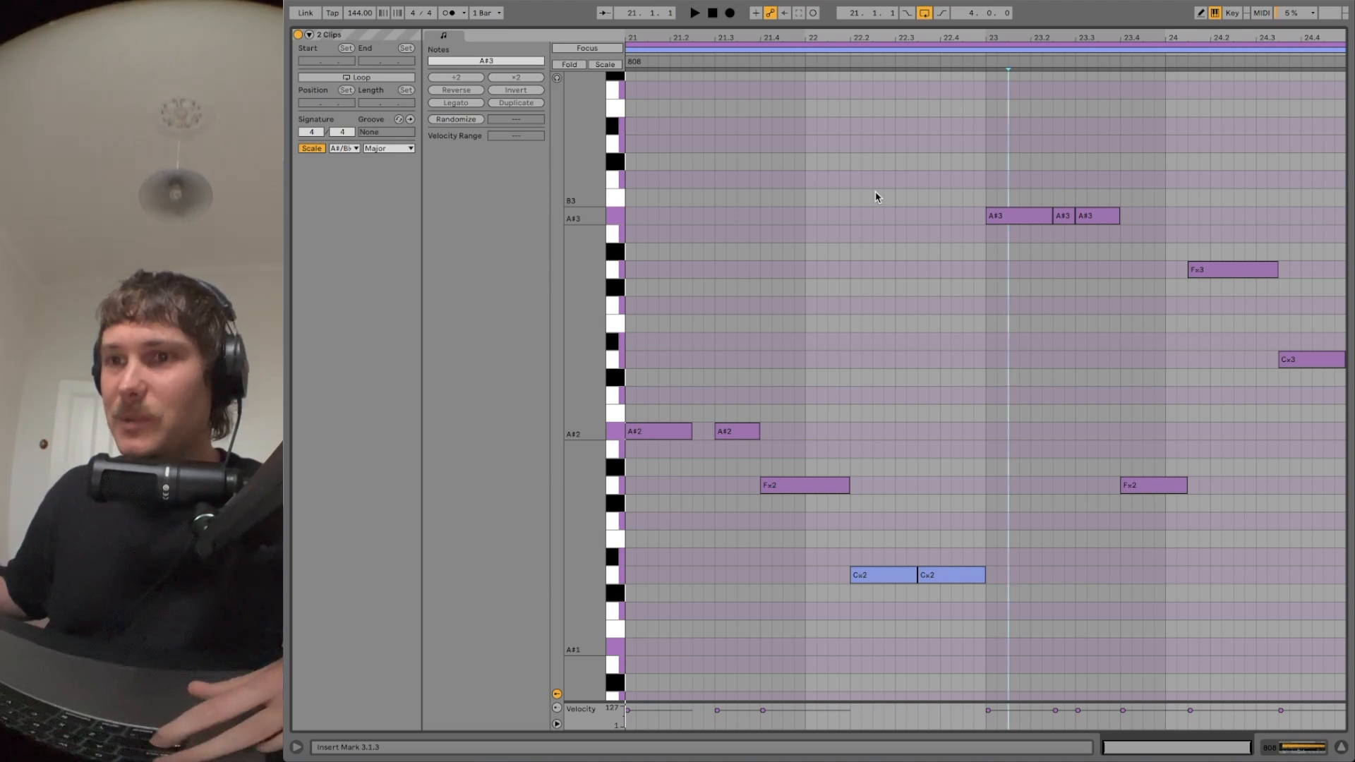
View the notes of the four 808 clips in bars 21–29 together and play them
key("Tab")
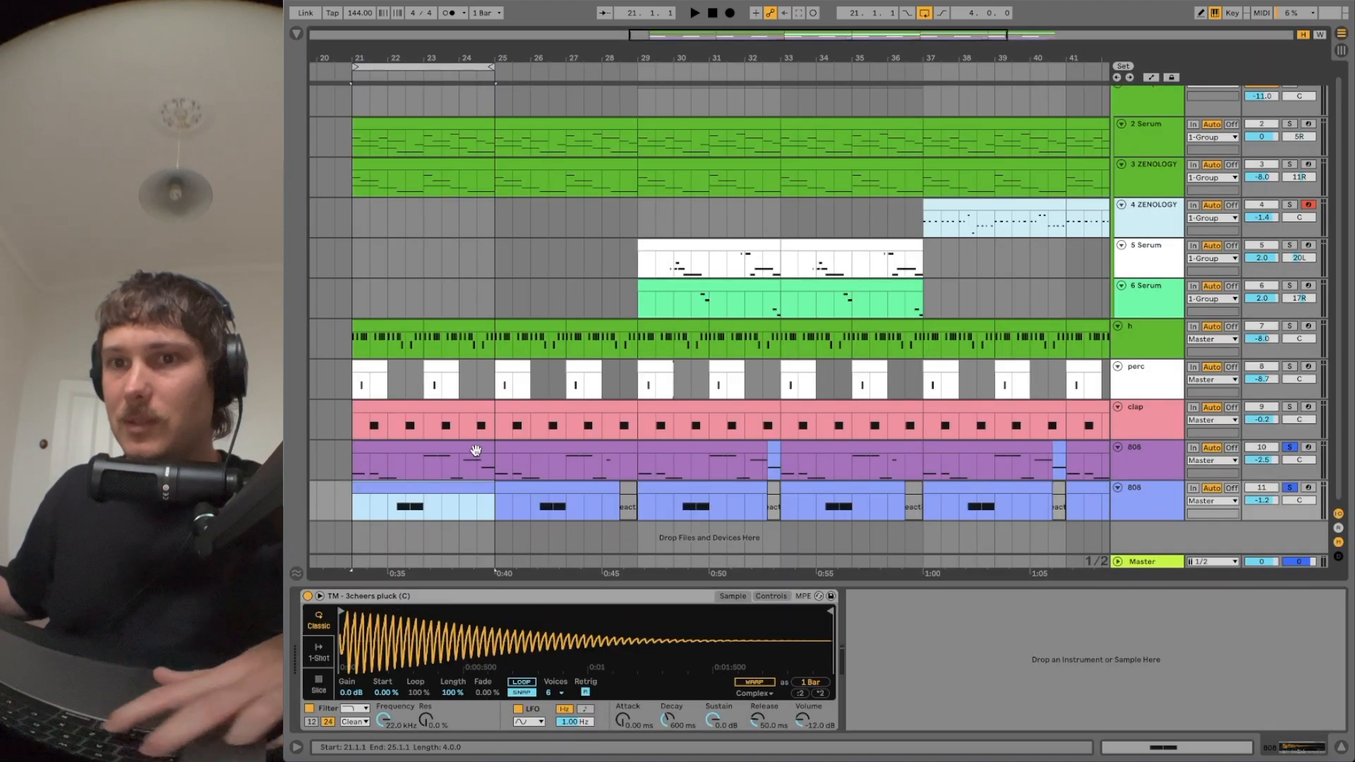
left_click(473, 448)
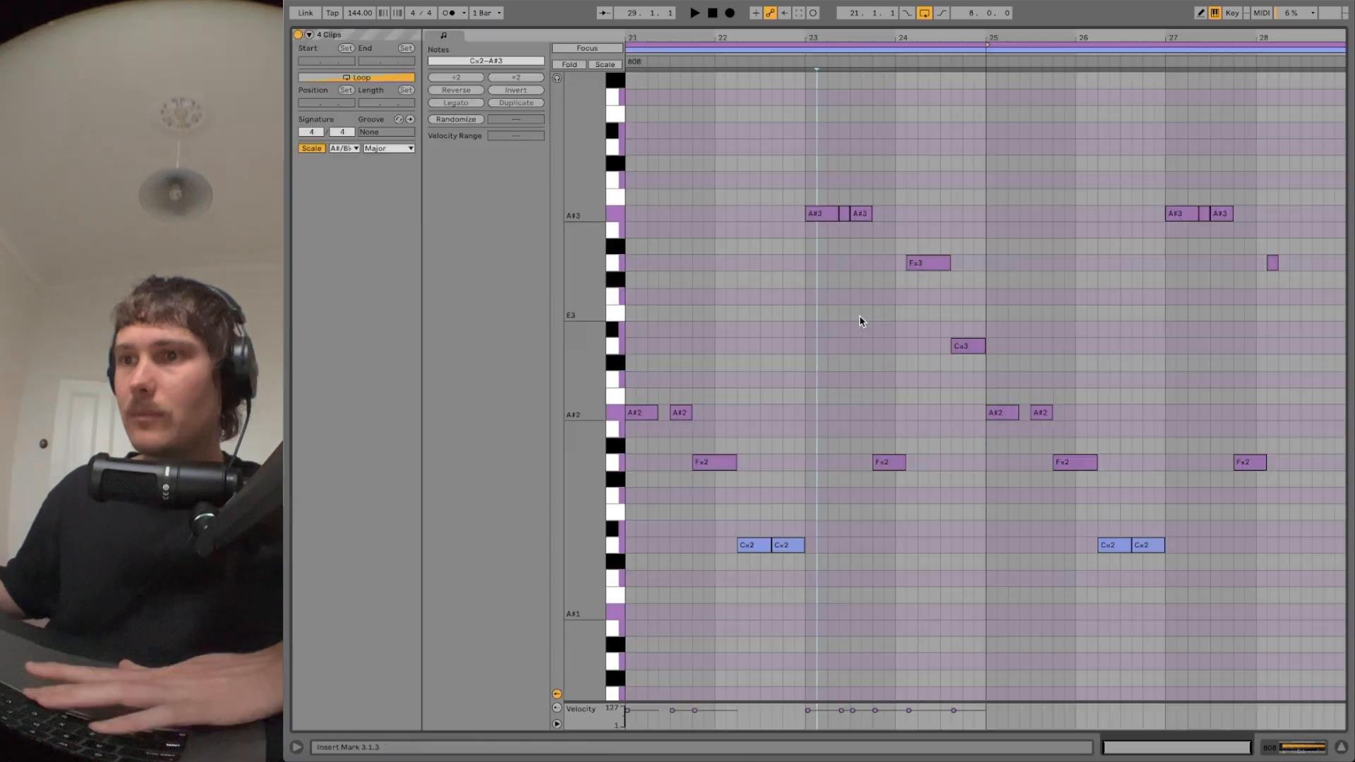
key("space")
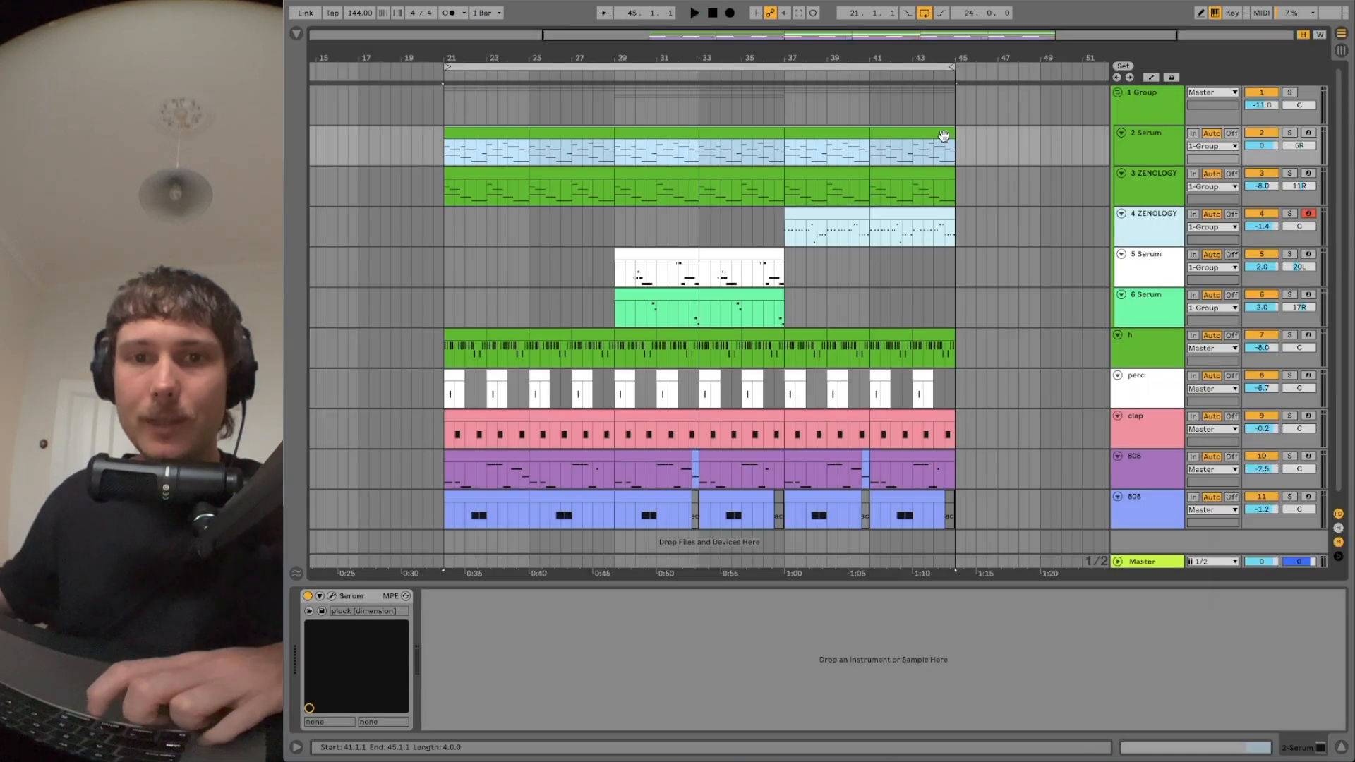
Play the full arrangement looped over bars 21–45 and set the track 4 ZENOLOGY volume to -0.4 dB
left_click(896, 138)
key("space")
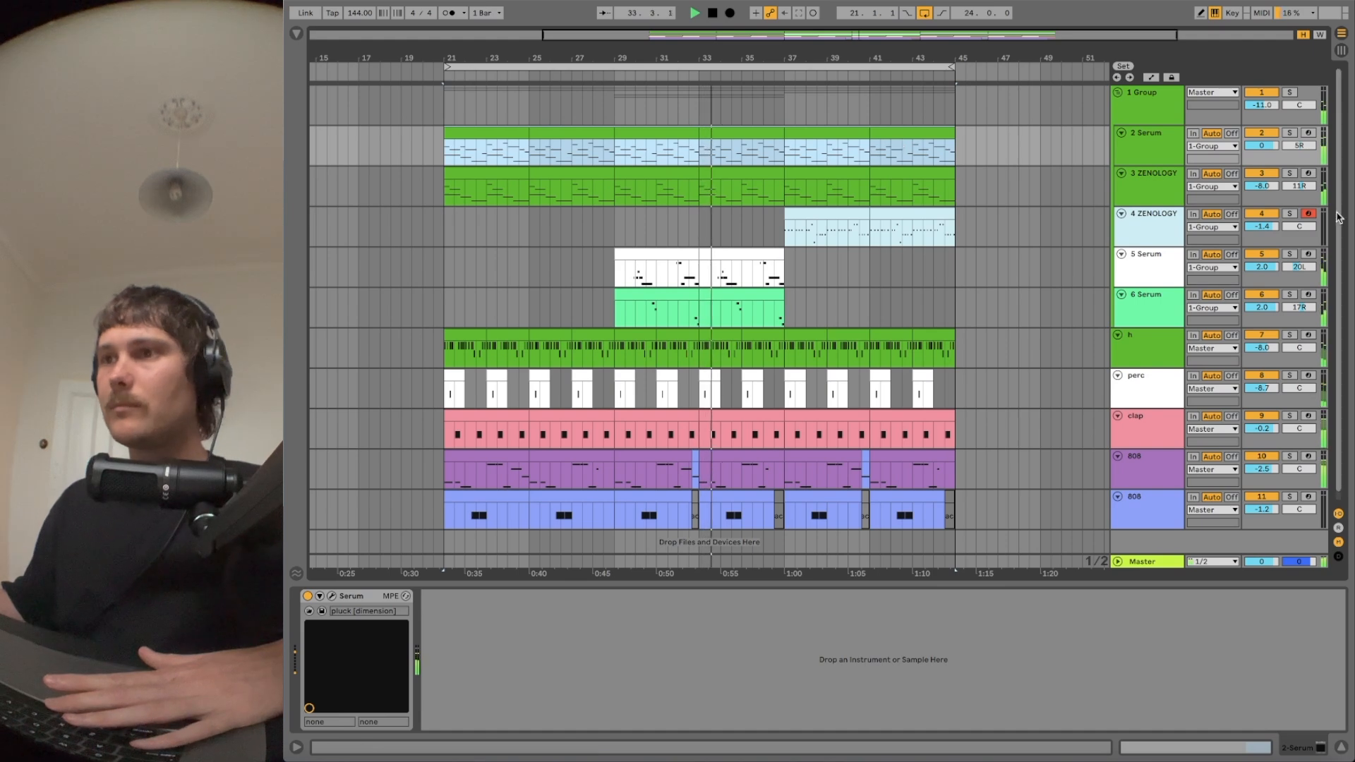
left_click(1271, 226)
left_click_drag(1270, 227, 1270, 224)
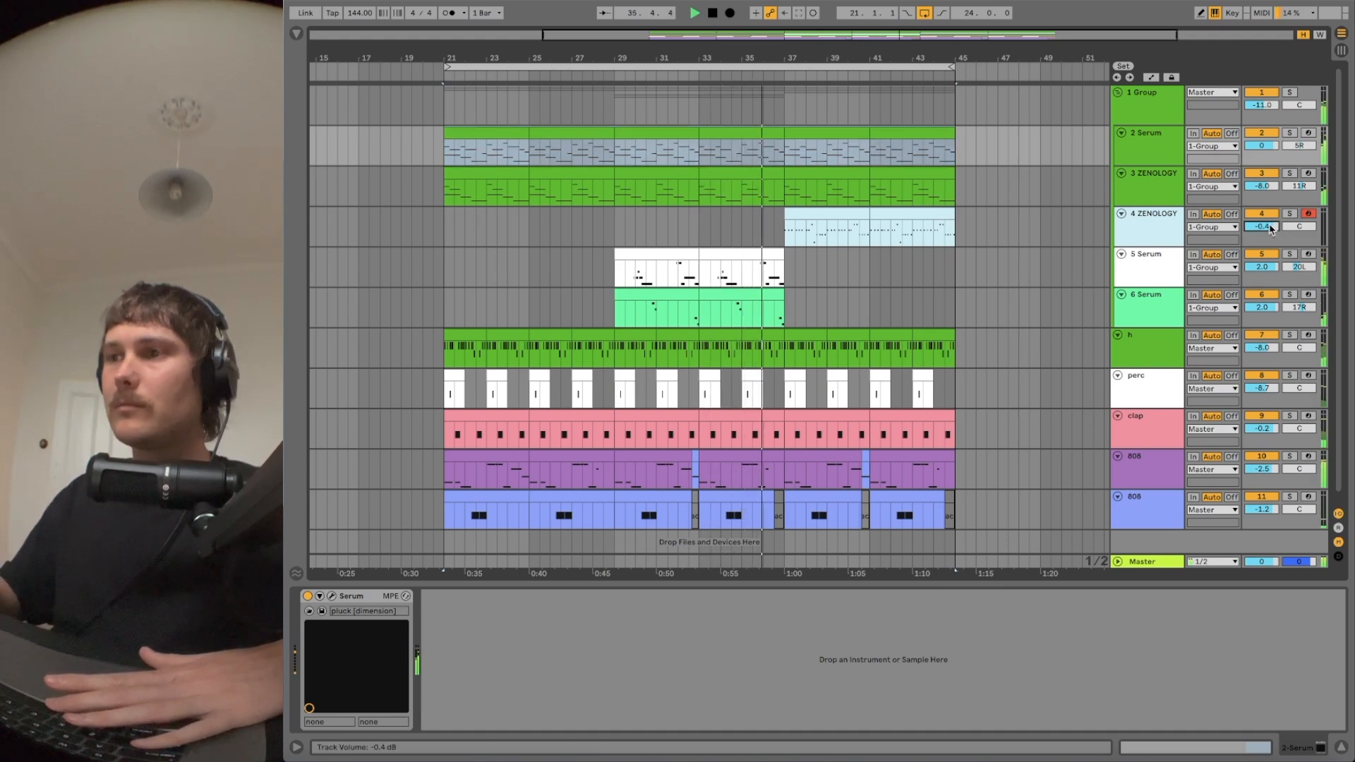